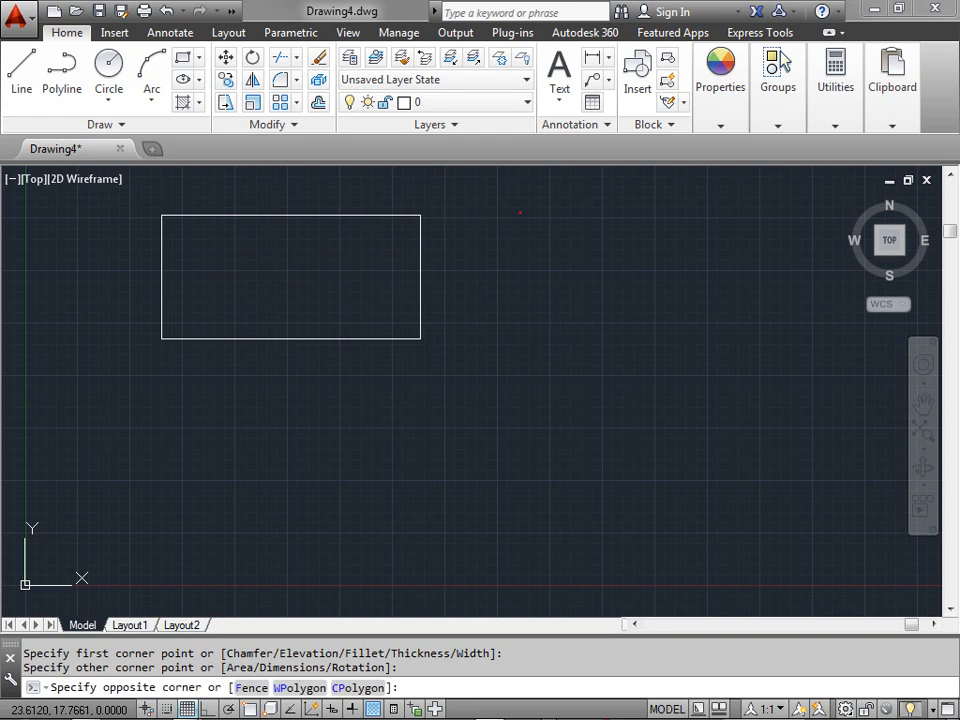
Step: Draw three rectangles, one to the right of the existing rectangle and two side by side below, forming a two-by-two arrangement
key(Escape)
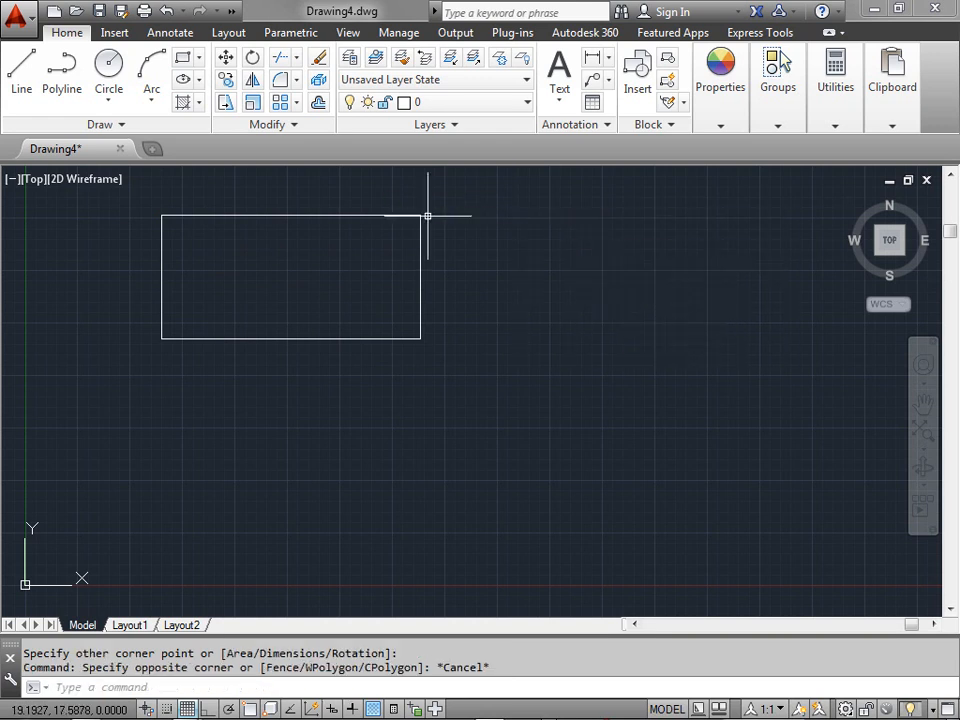
click(182, 57)
click(499, 211)
click(818, 368)
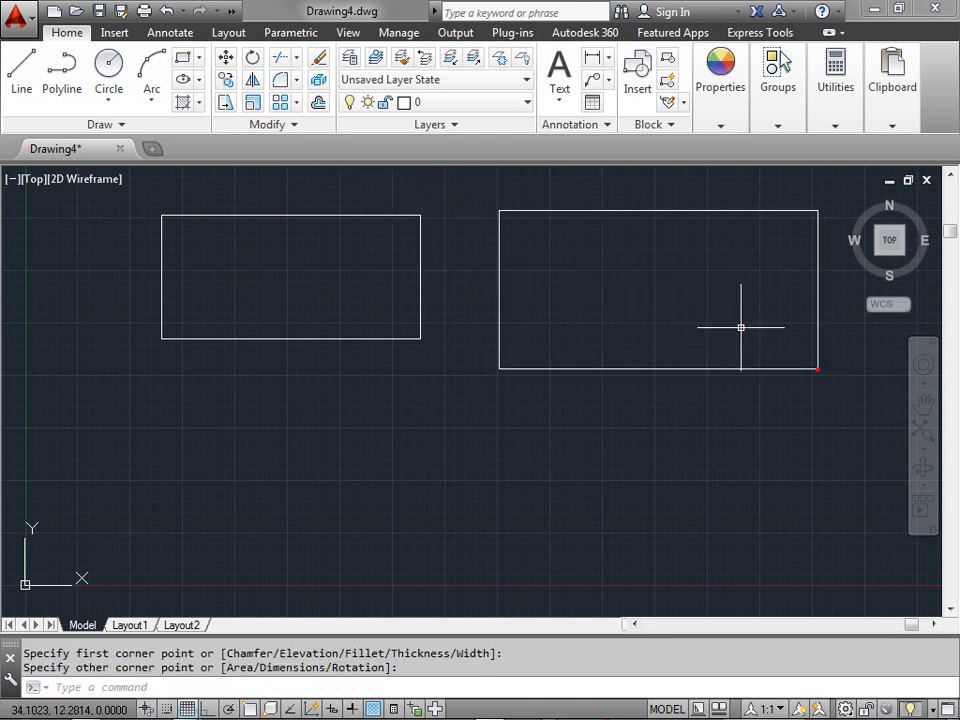
click(182, 57)
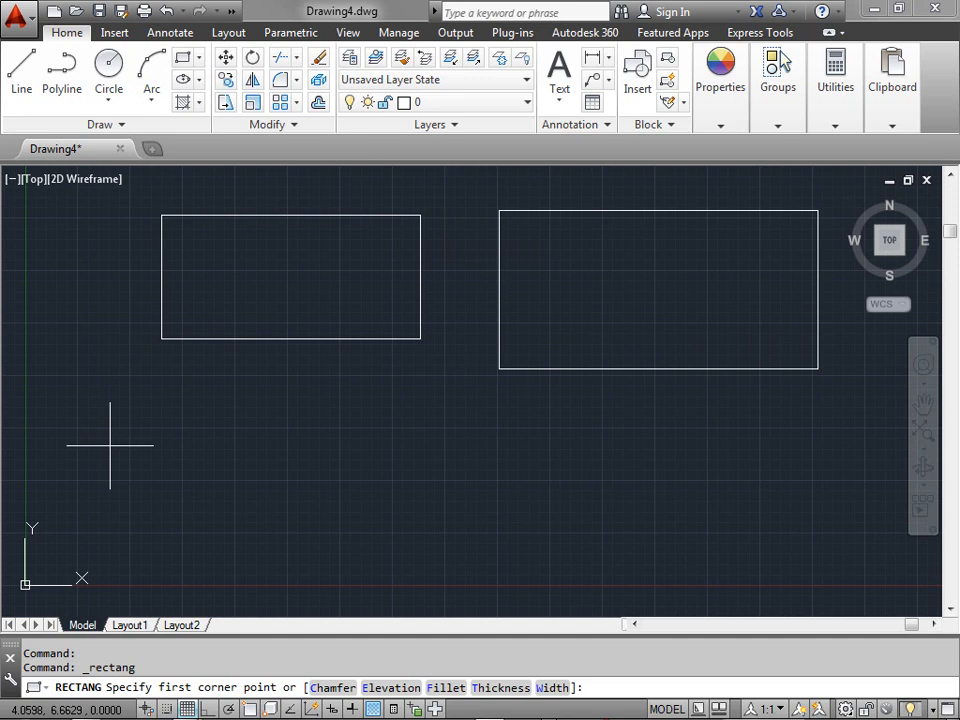
click(113, 400)
click(478, 552)
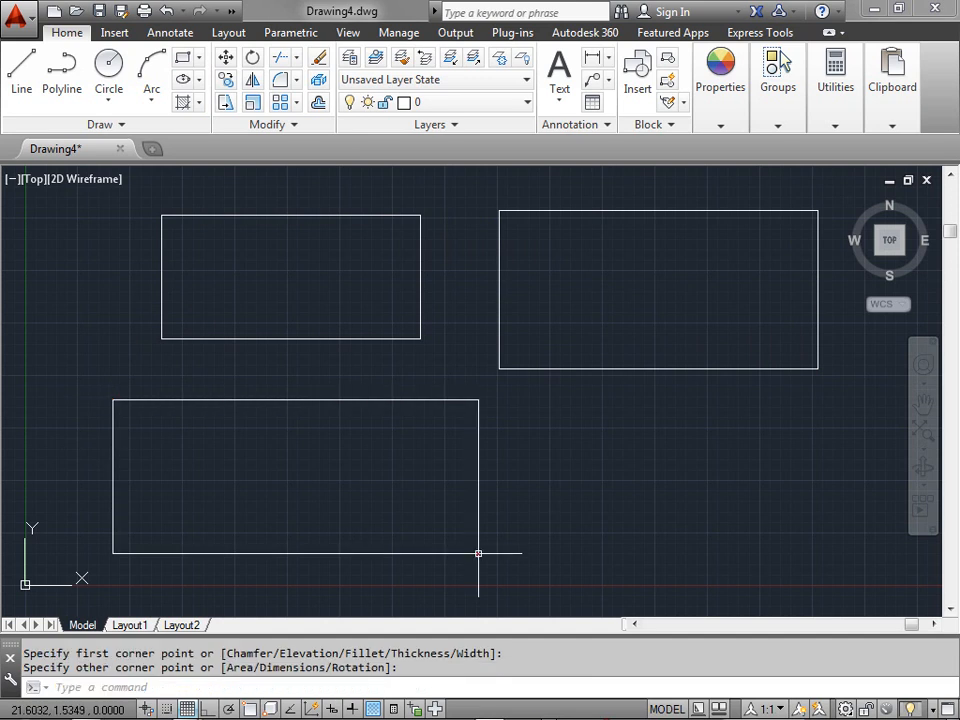
key(Return)
click(565, 414)
click(877, 552)
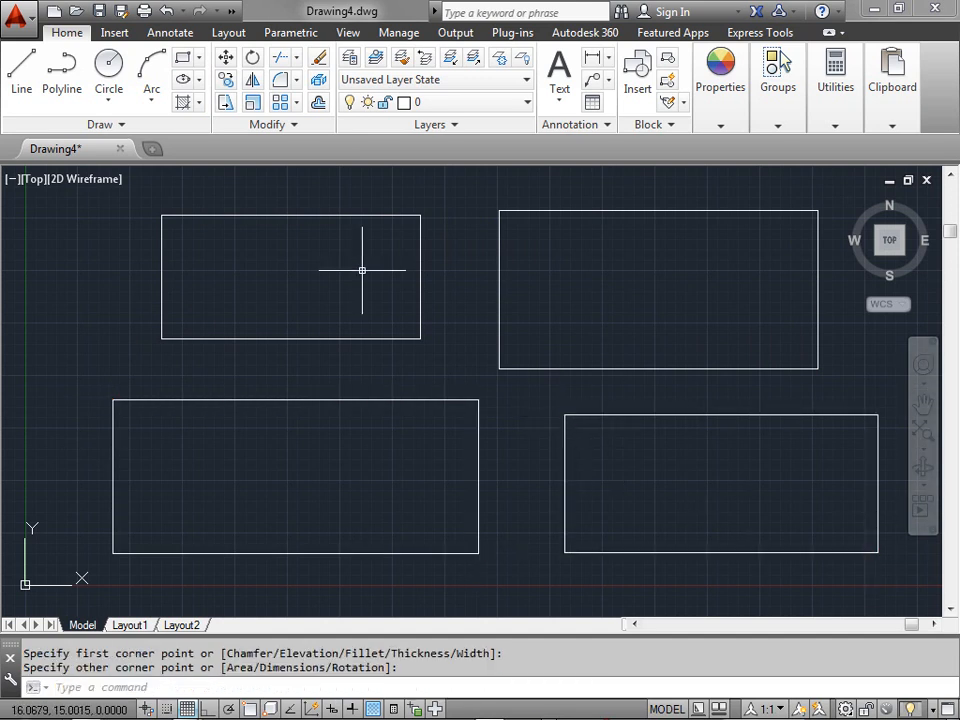
Step: Draw a large central rectangle that overlaps all four surrounding rectangles, starting inside the upper-left one and ending inside the lower-right one
key(Return)
click(229, 249)
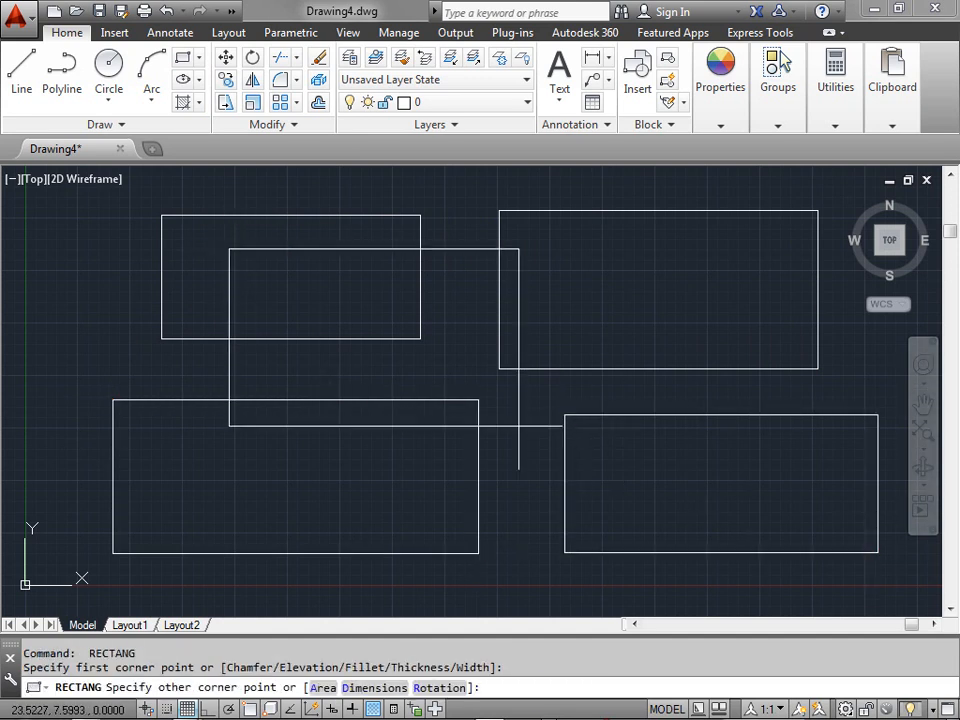
click(689, 464)
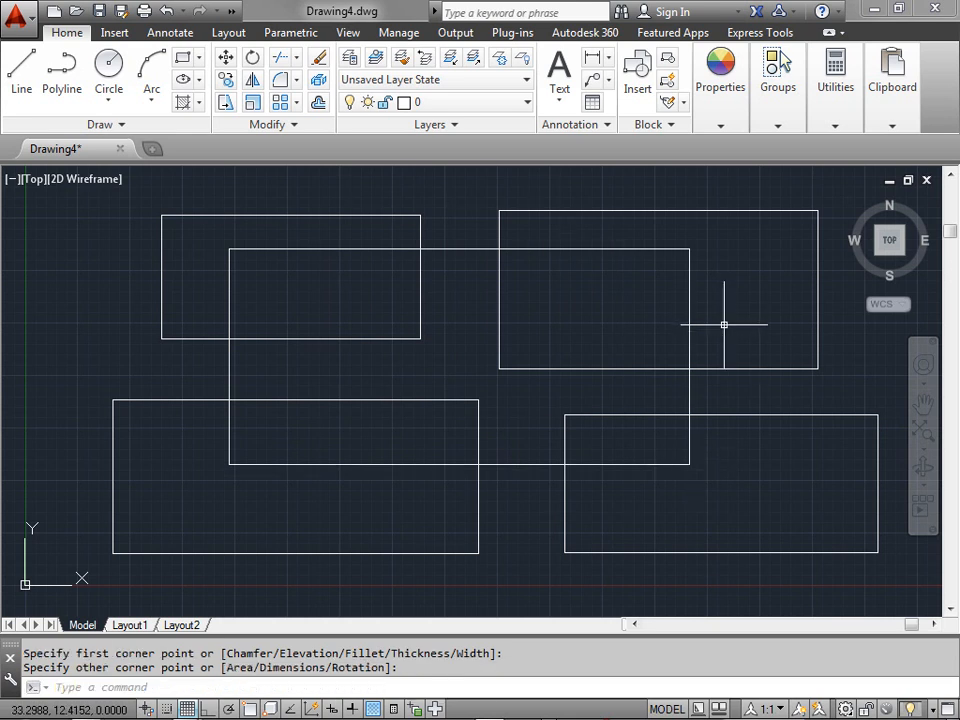
Step: Fillet the top-left corner of the upper-left rectangle with a radius of 3
click(282, 82)
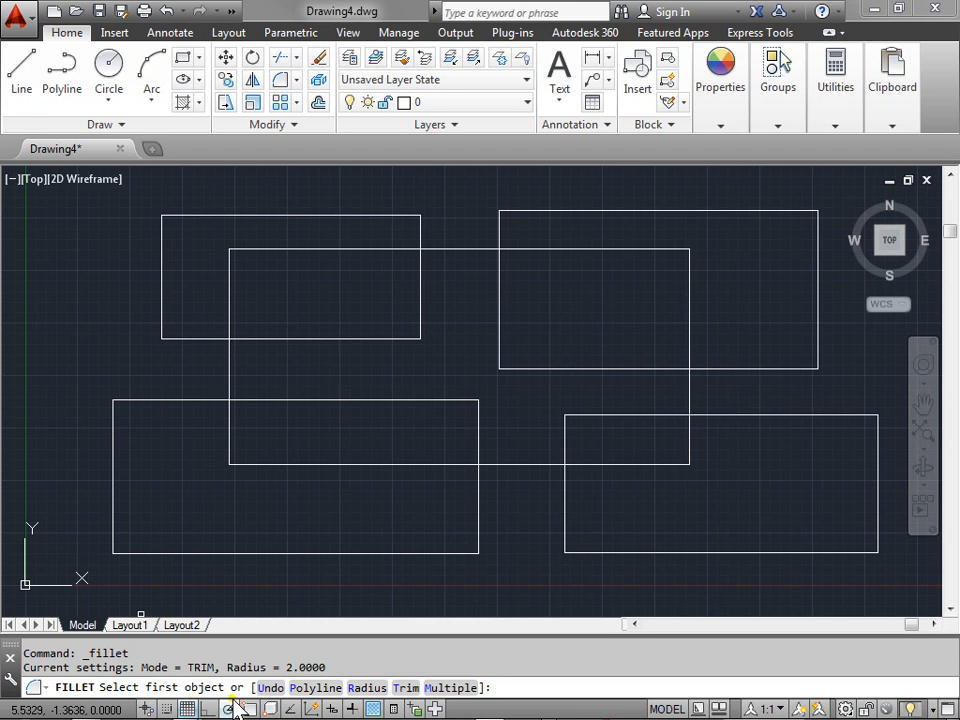
click(368, 688)
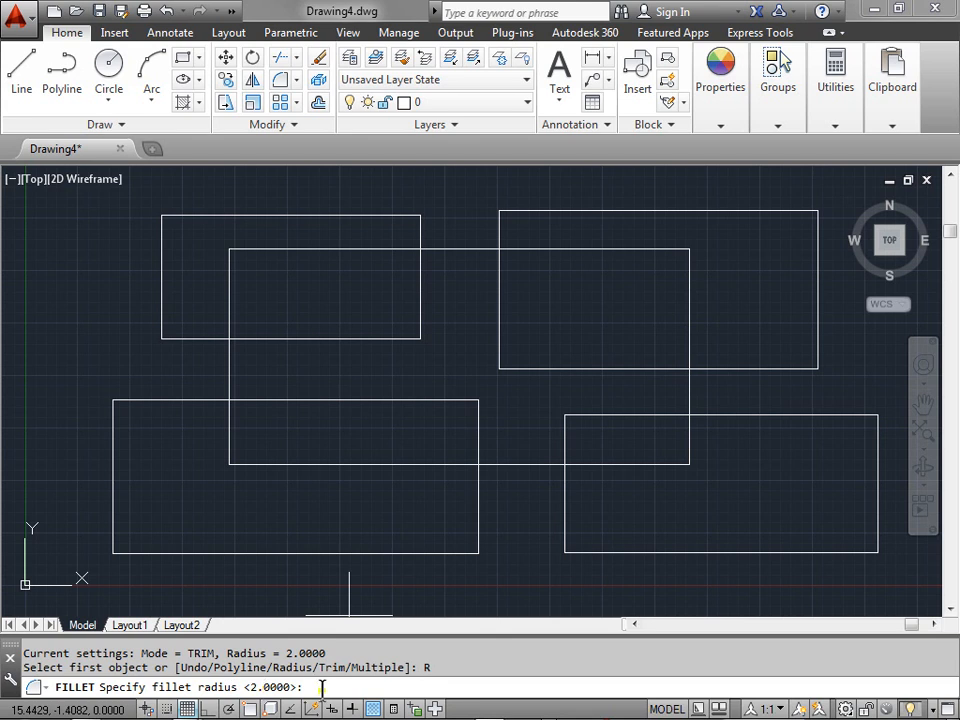
key(Return)
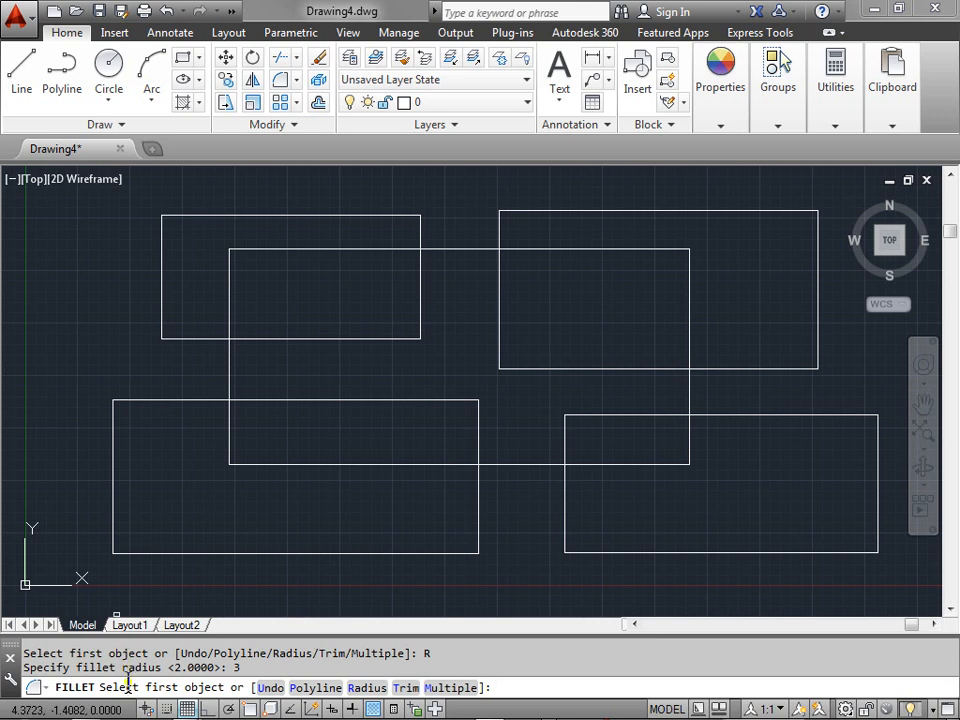
click(162, 247)
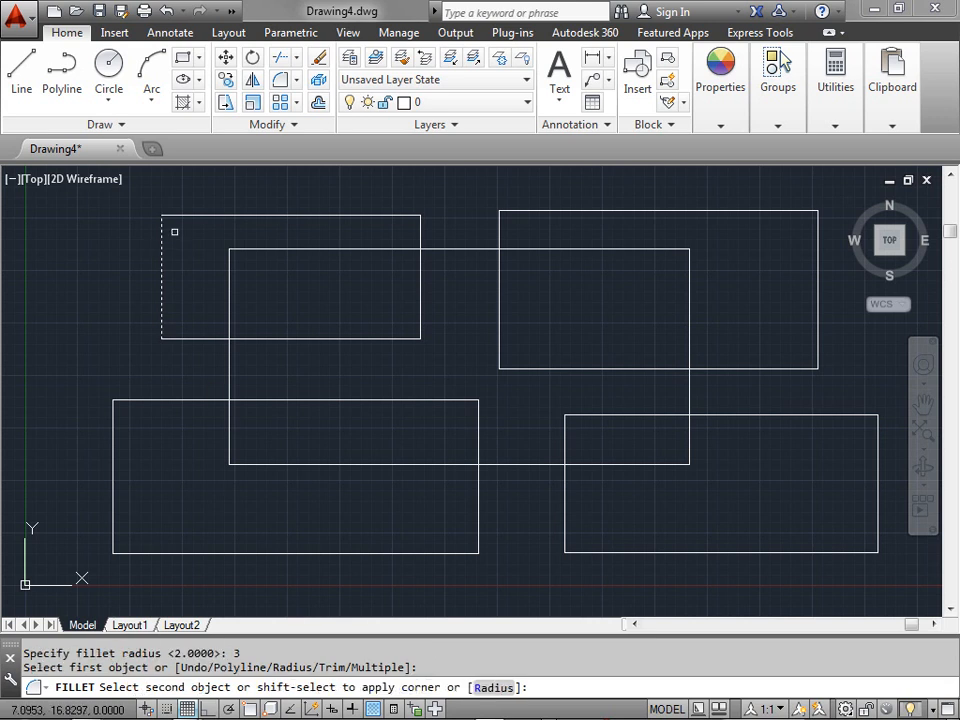
click(199, 215)
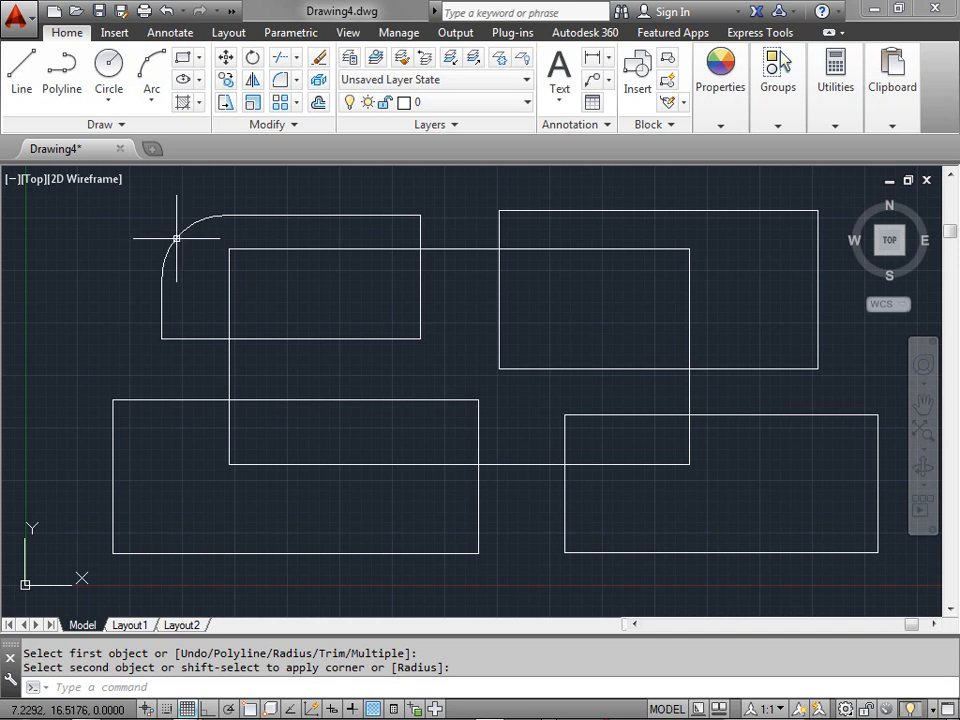
Step: Fillet the top-right corner of the upper-left rectangle with the same radius of 3
click(281, 84)
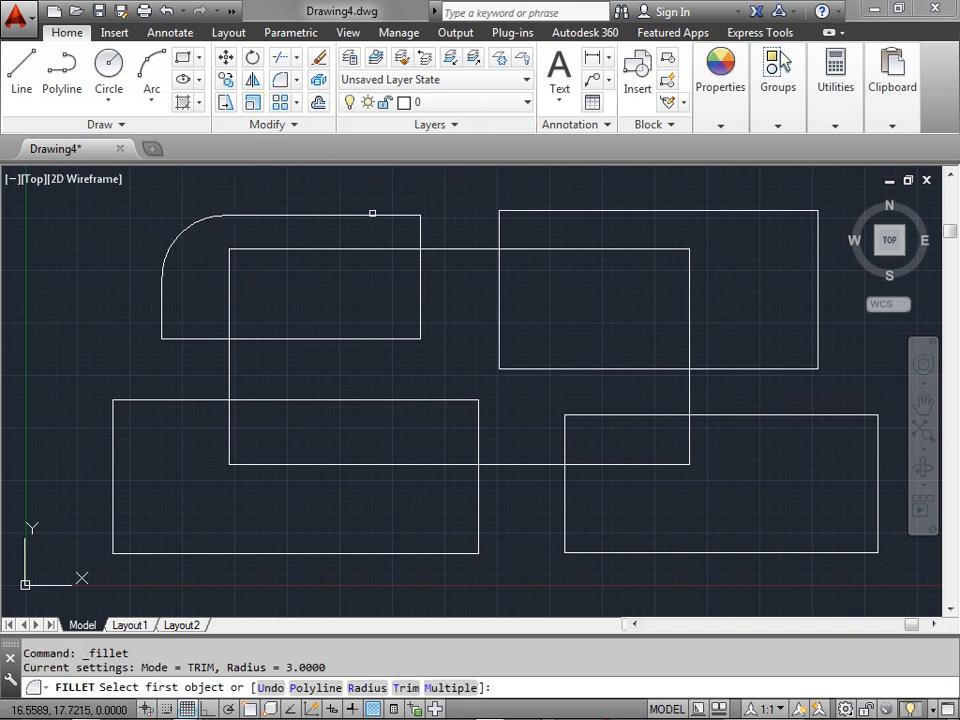
click(375, 215)
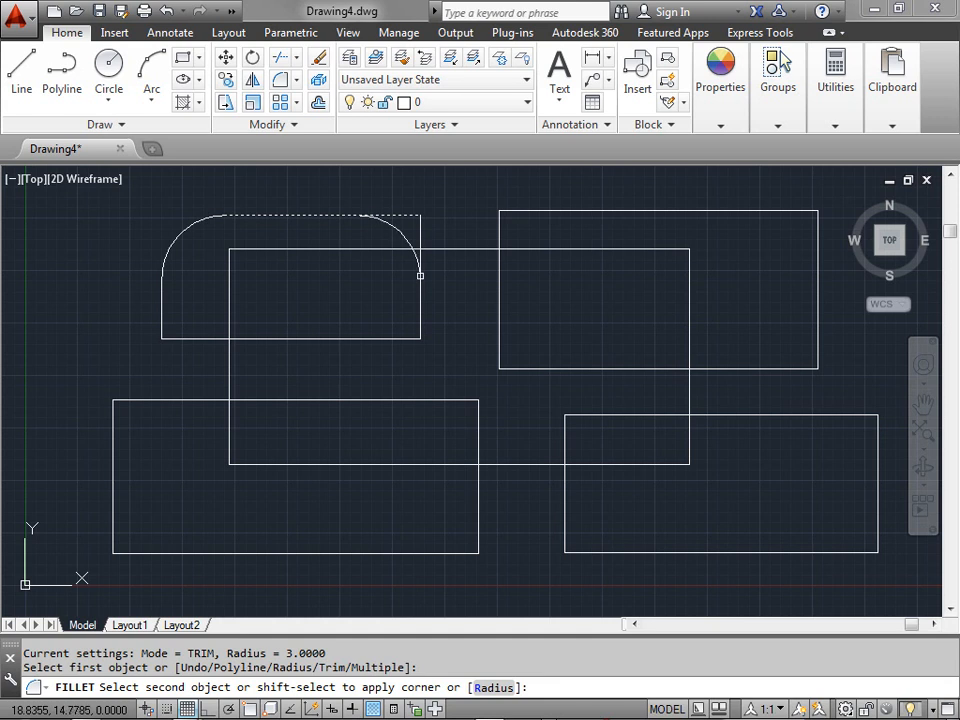
click(420, 276)
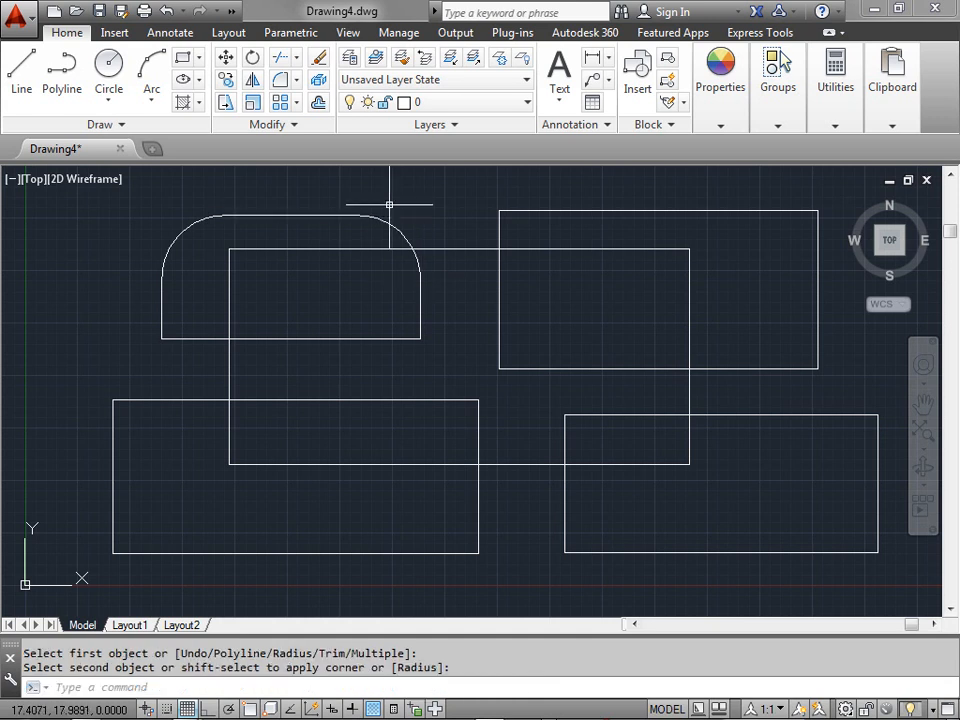
Step: Try to fillet the bottom-left corner of the upper-left rectangle with a radius of 3
click(281, 81)
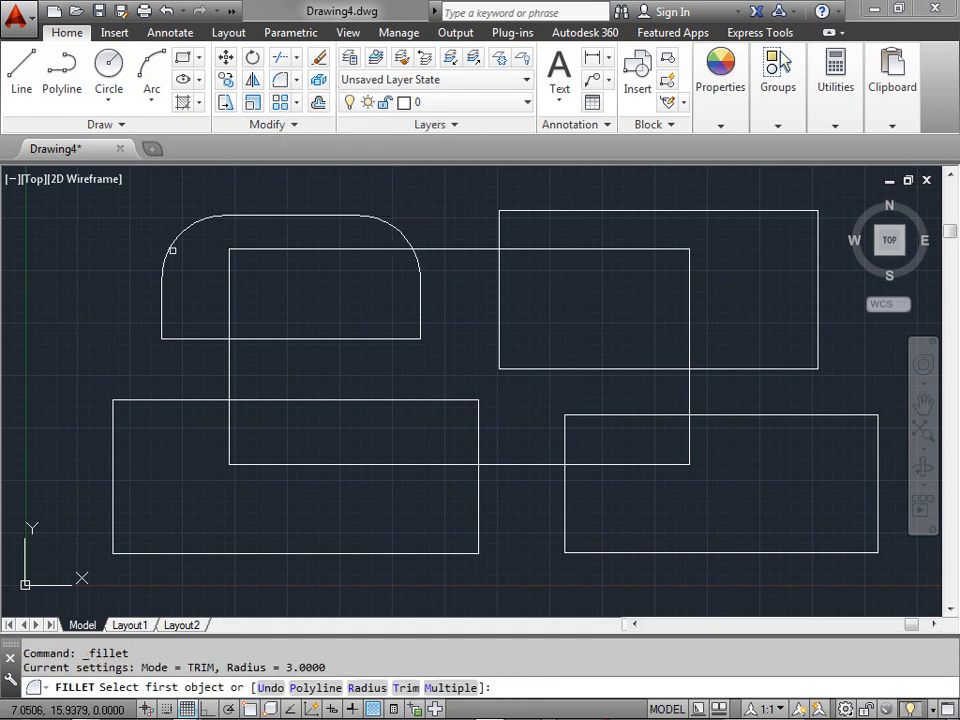
click(162, 299)
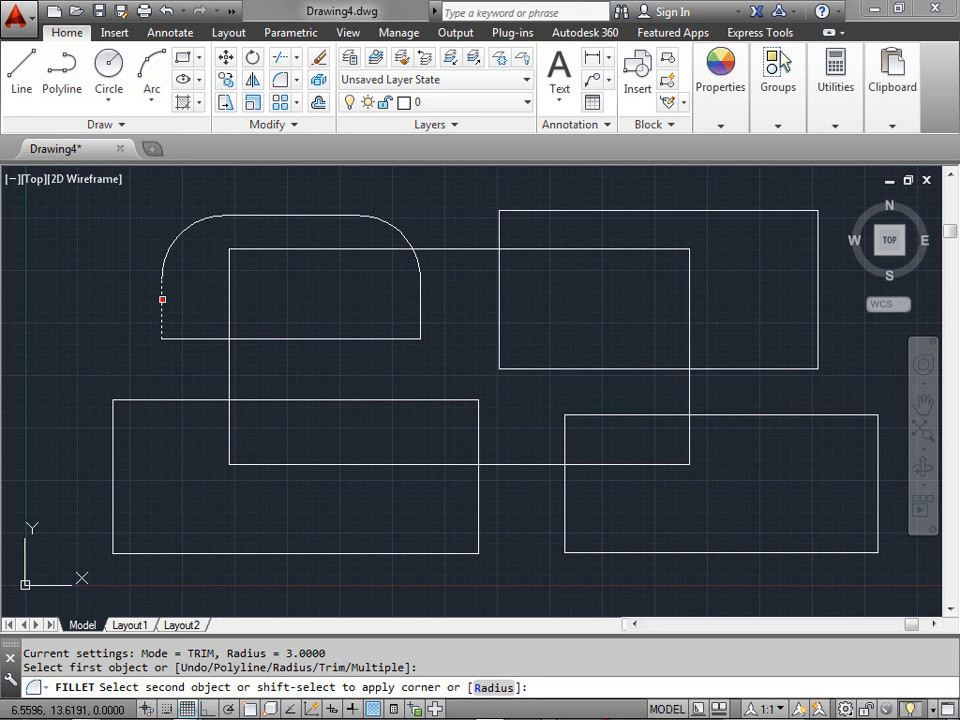
click(210, 339)
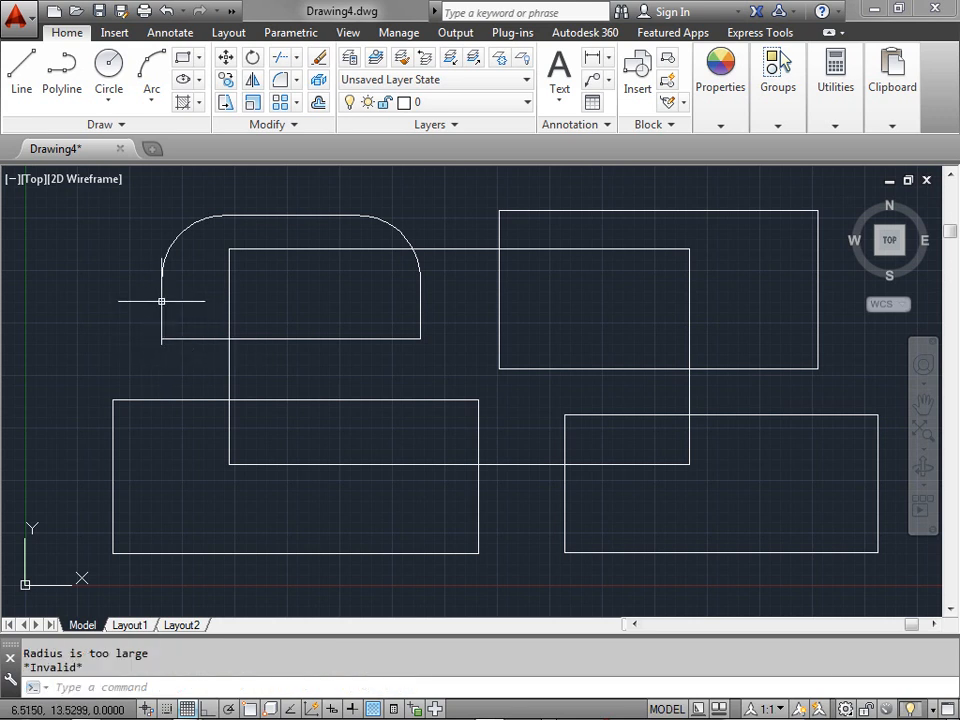
click(279, 80)
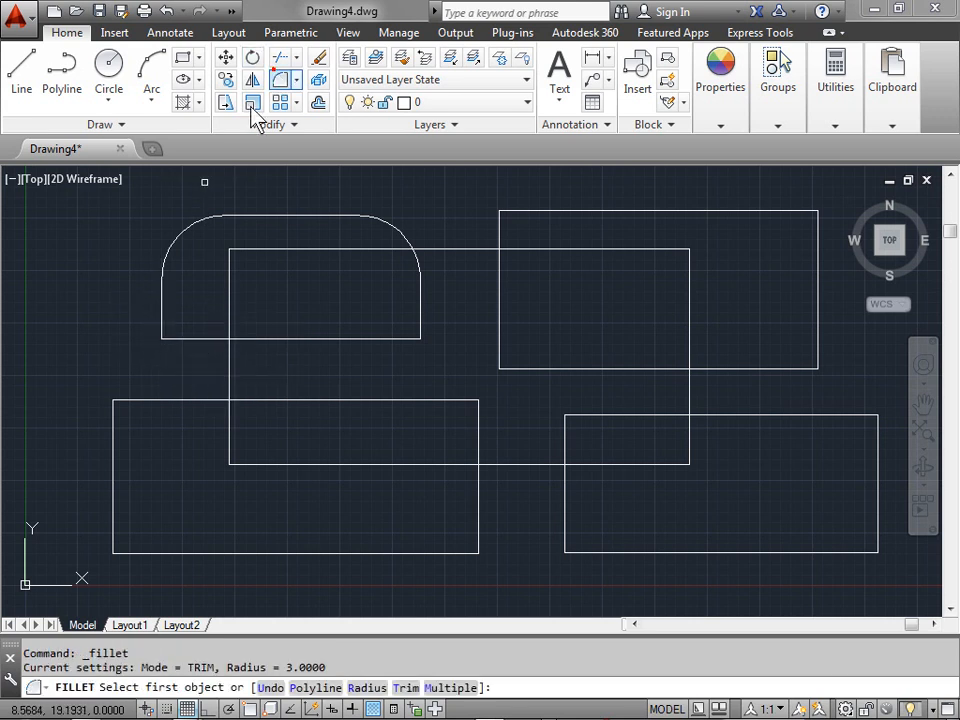
click(162, 302)
click(203, 337)
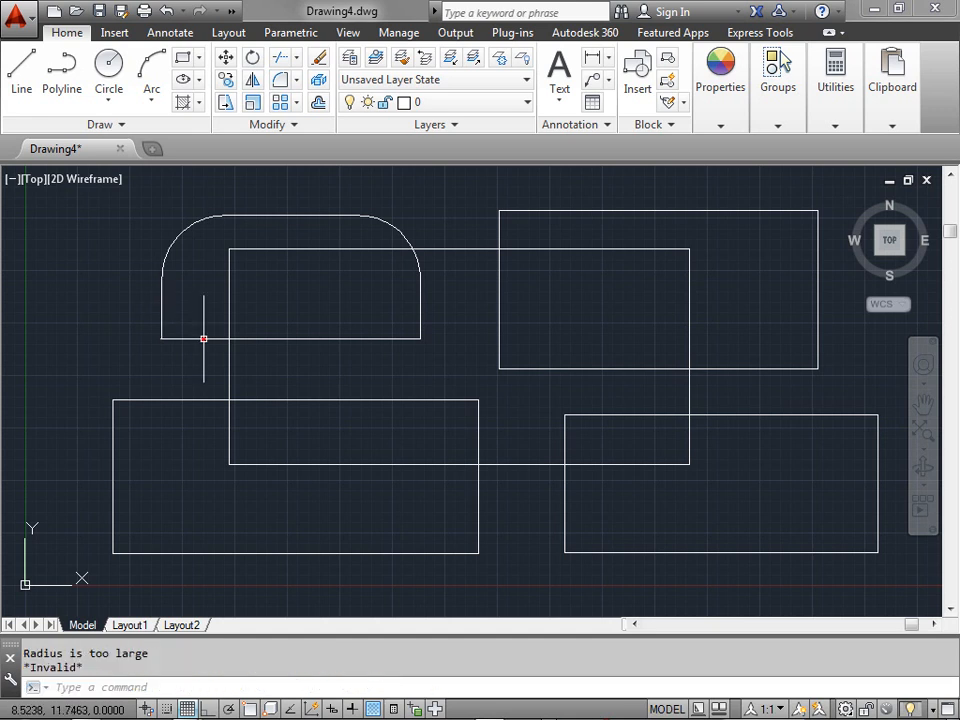
click(279, 81)
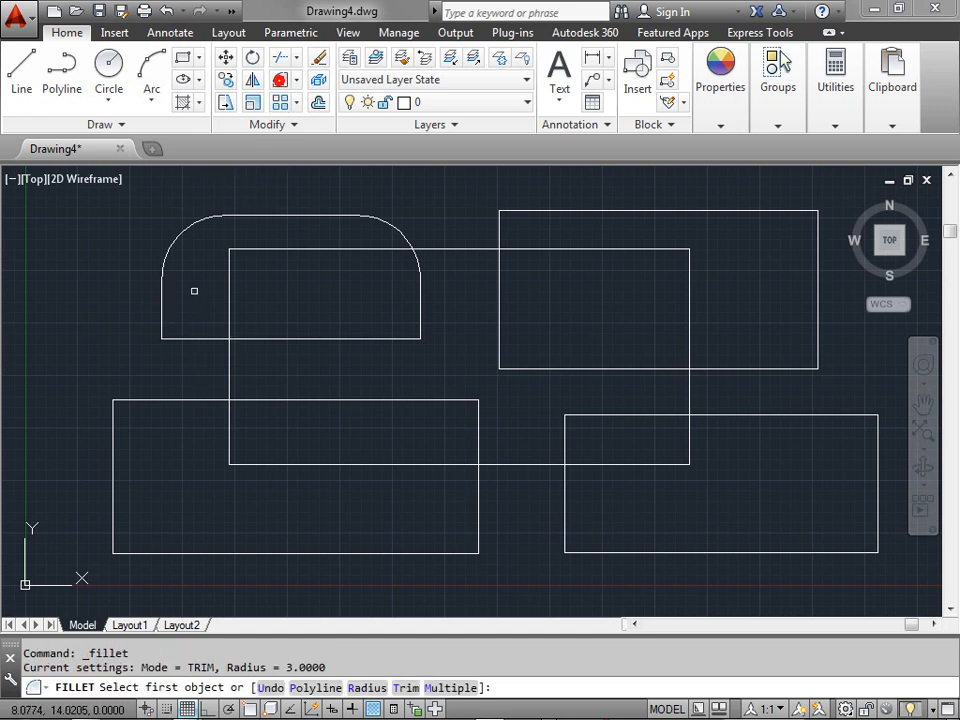
click(162, 311)
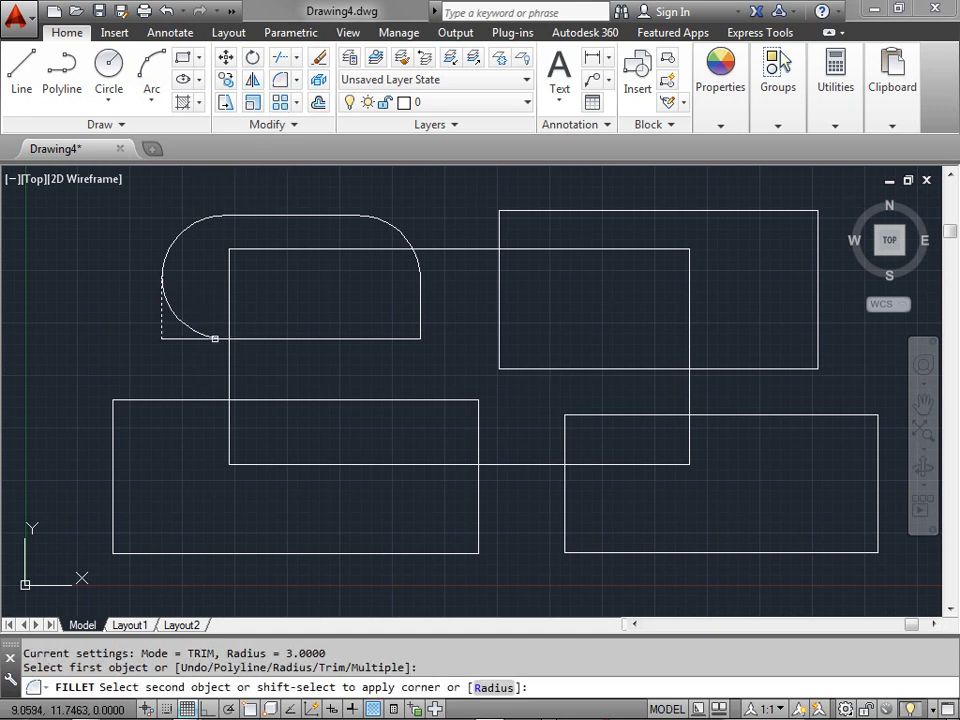
click(215, 338)
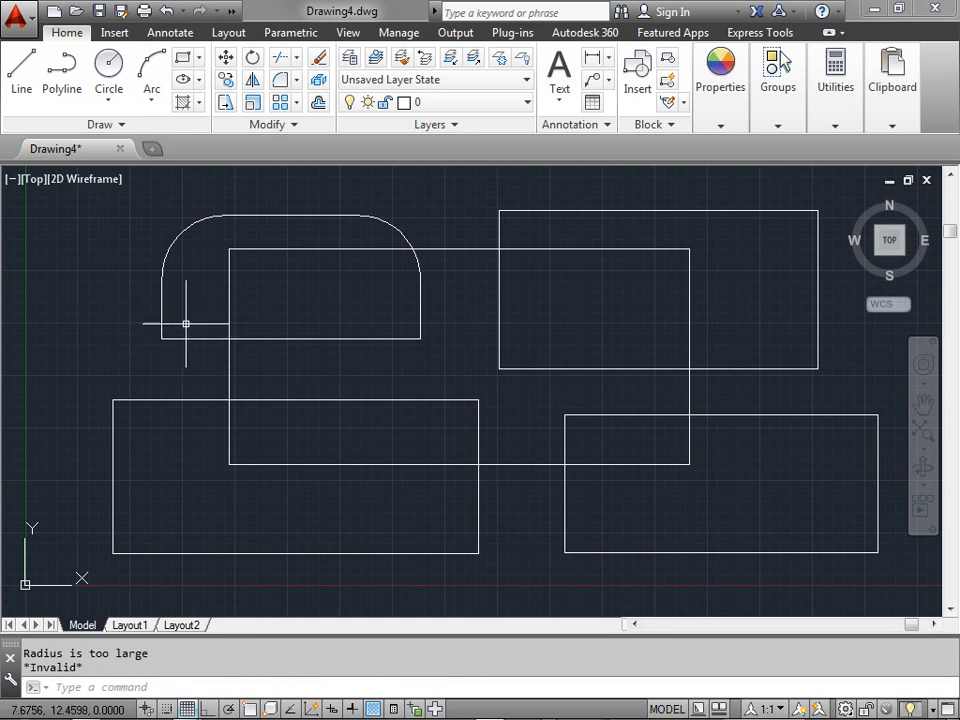
Step: Fillet the bottom-left corner of the upper-left rectangle with a radius of 1
click(281, 84)
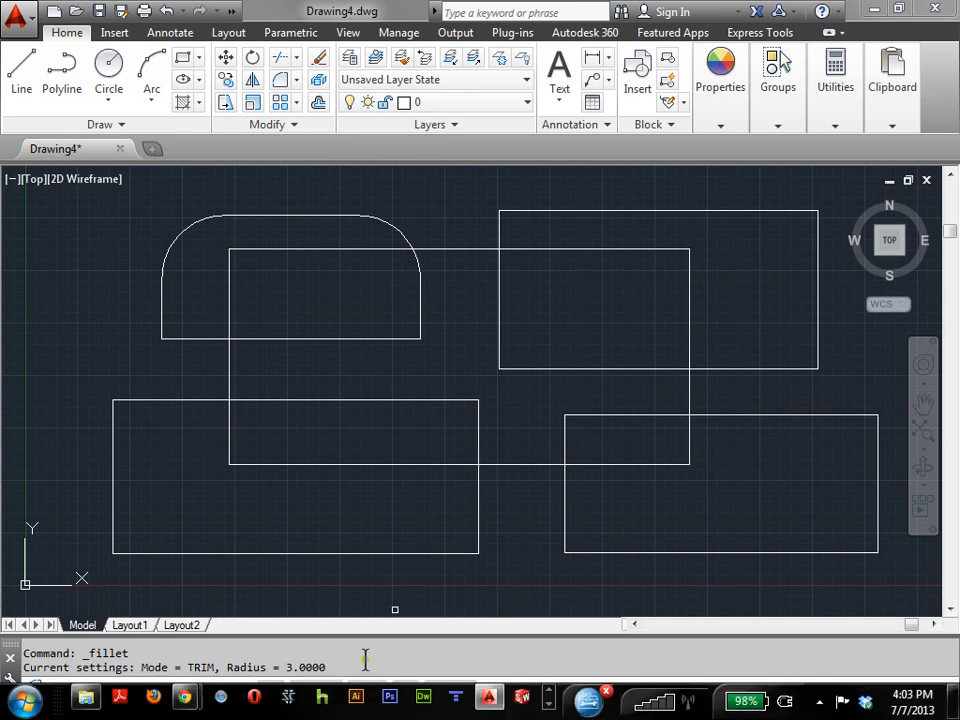
click(366, 688)
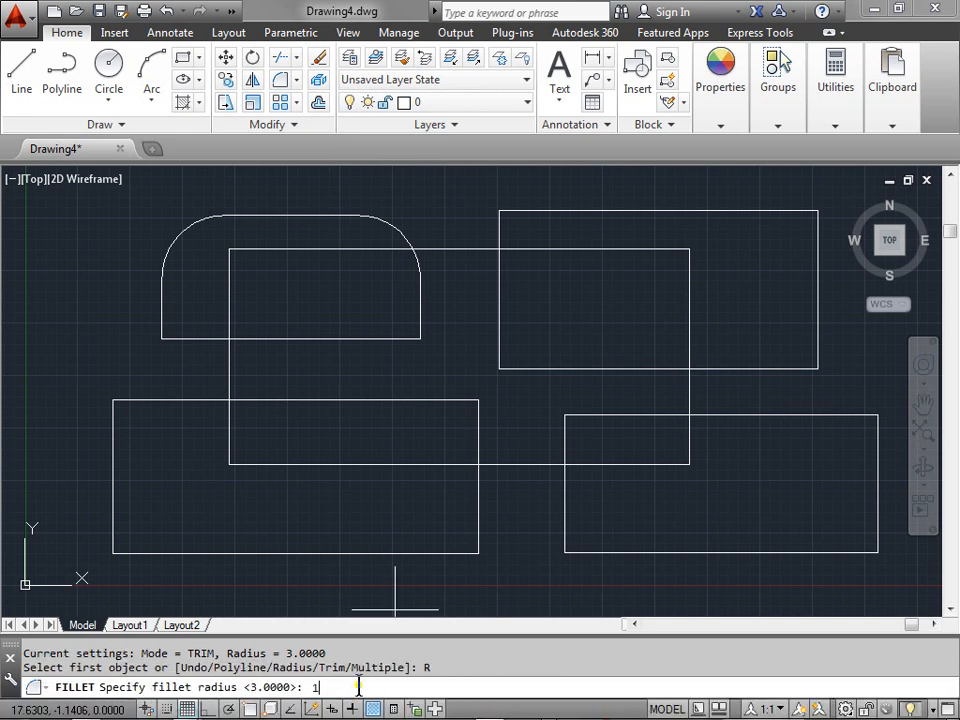
text(1)
key(Return)
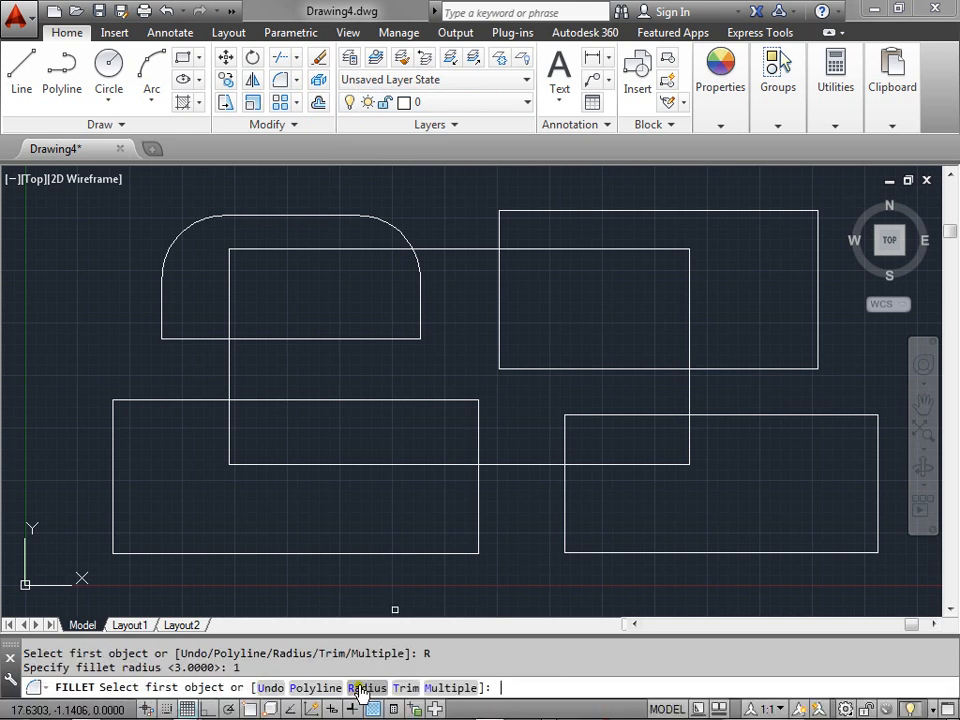
click(162, 302)
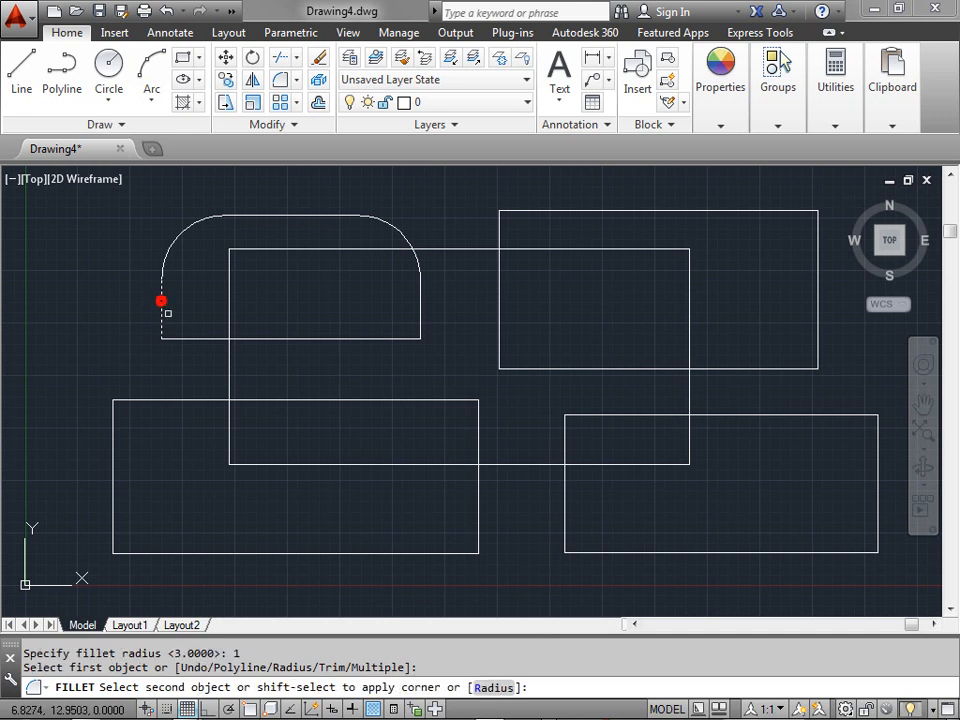
click(199, 339)
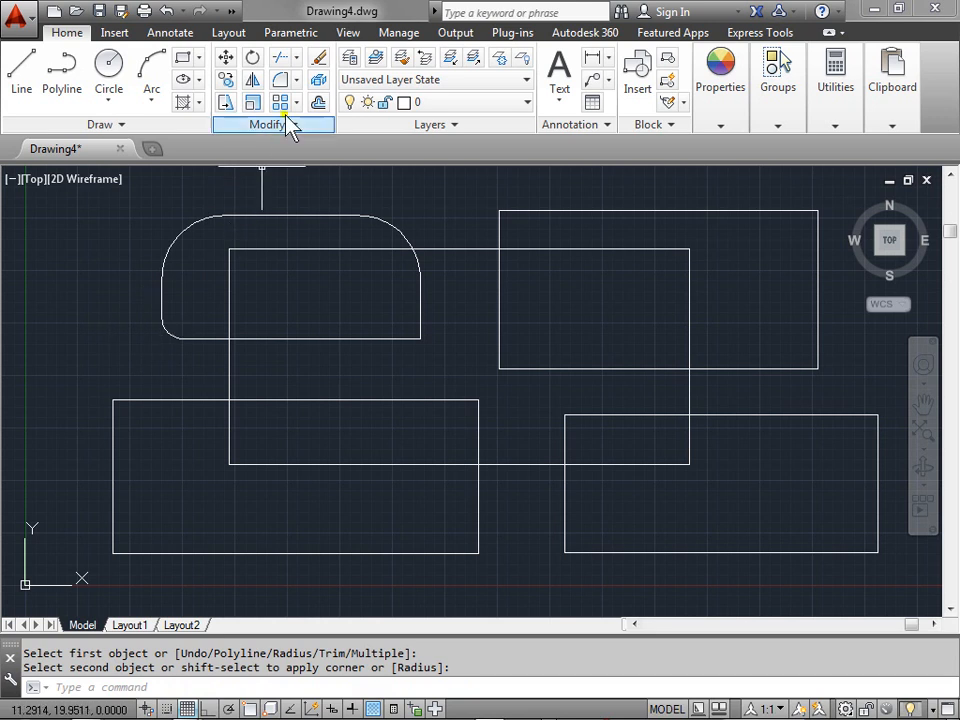
Step: Chamfer the left side of the central rectangle with the top edge of the lower-left rectangle, using distances 1 and 3
click(297, 78)
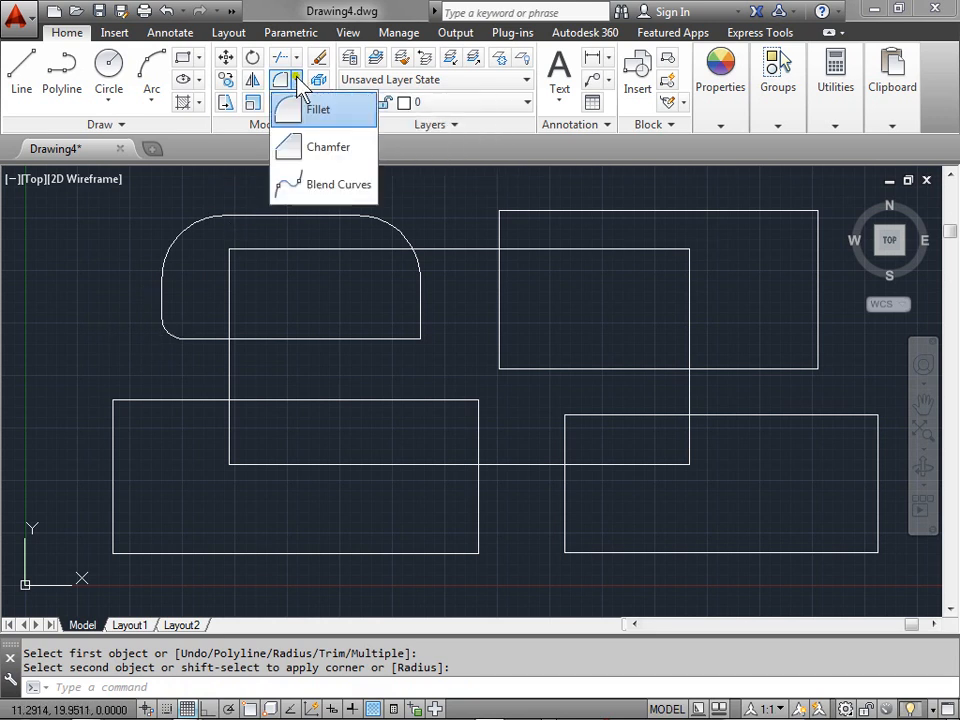
click(325, 152)
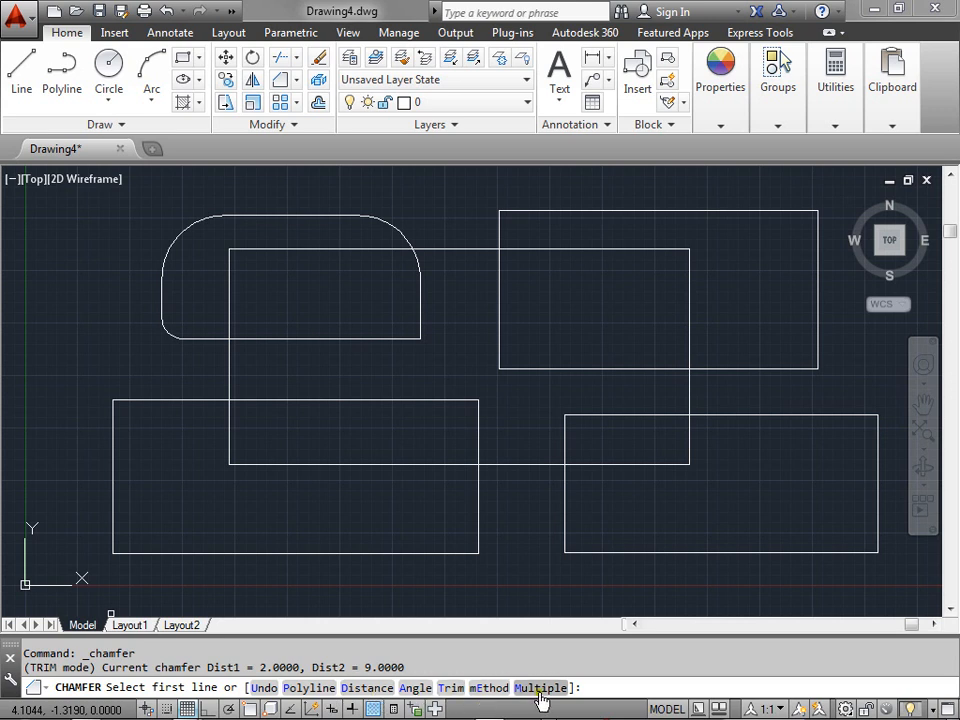
click(367, 688)
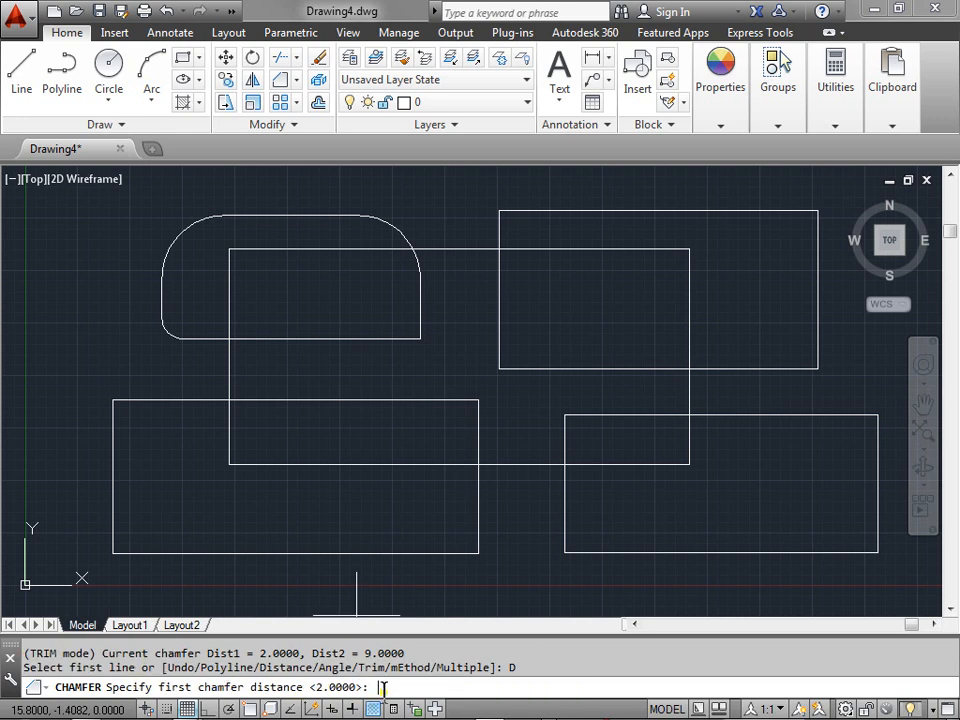
text(1)
key(Return)
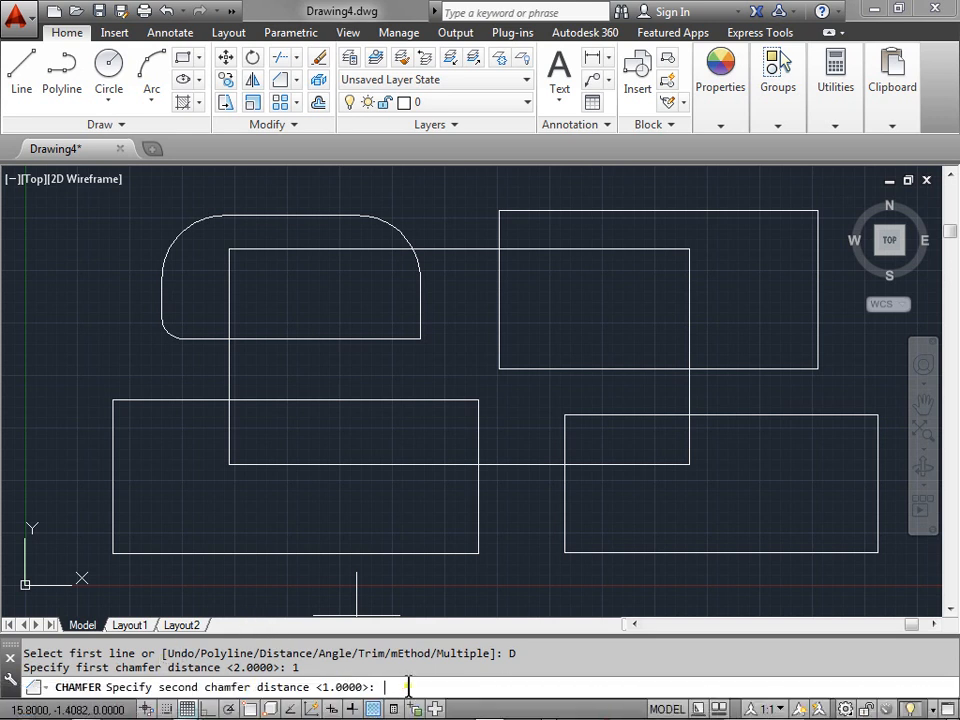
key(Return)
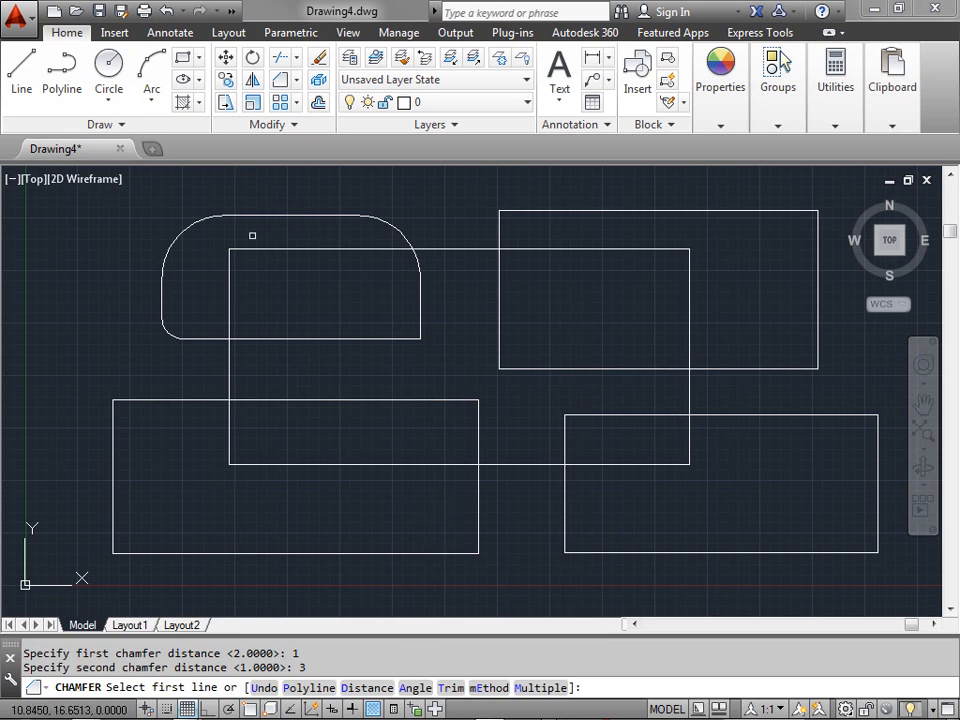
click(228, 286)
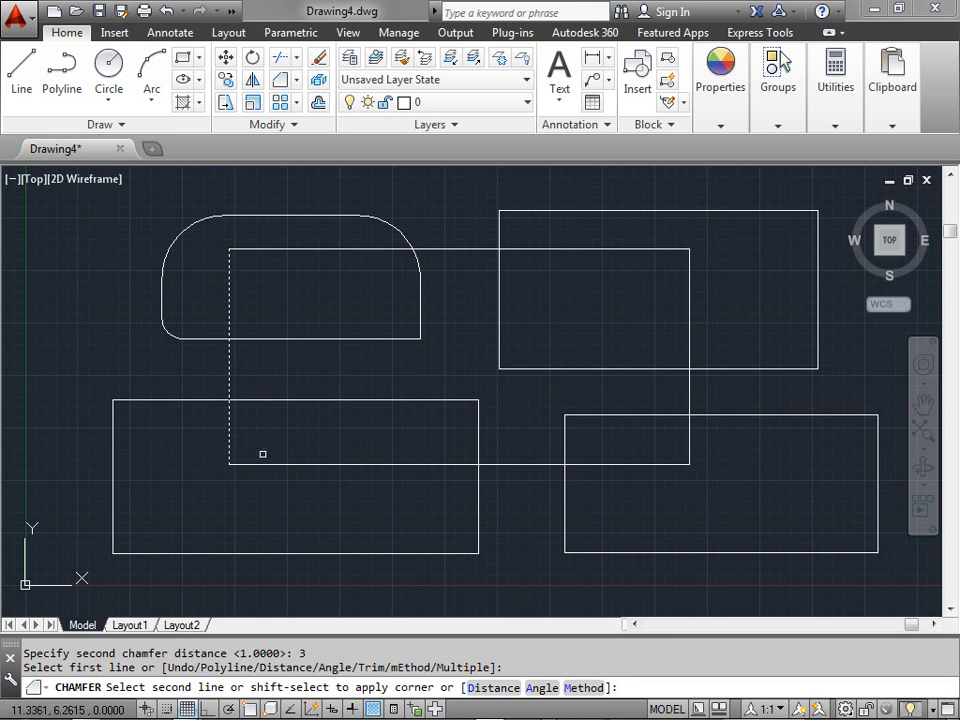
click(266, 399)
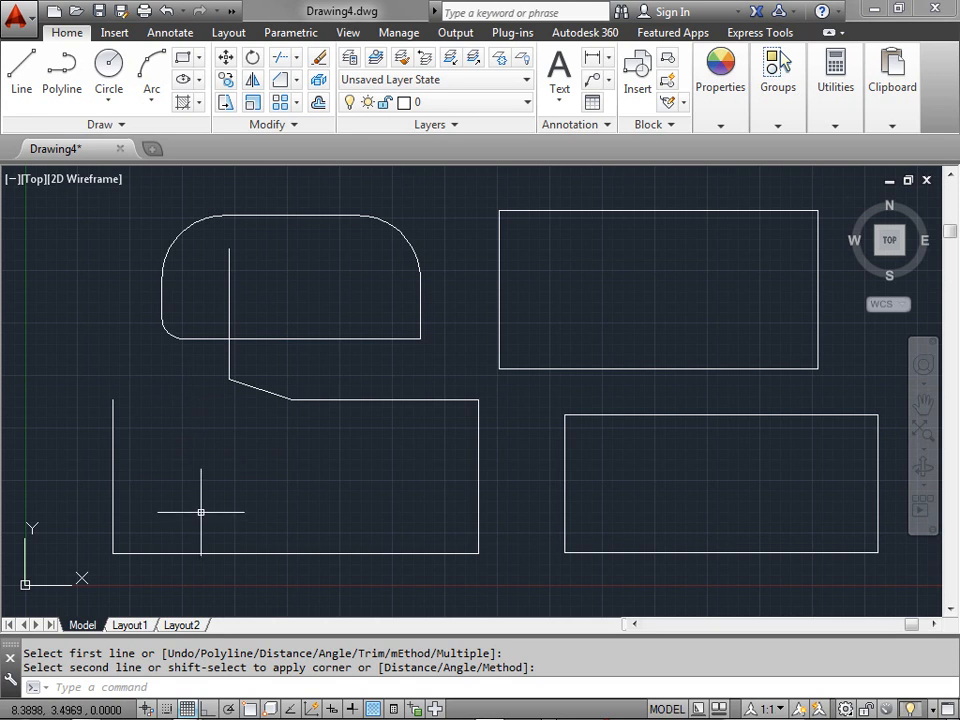
Step: Undo the last chamfer between the central and lower-left rectangles
key(ctrl+z)
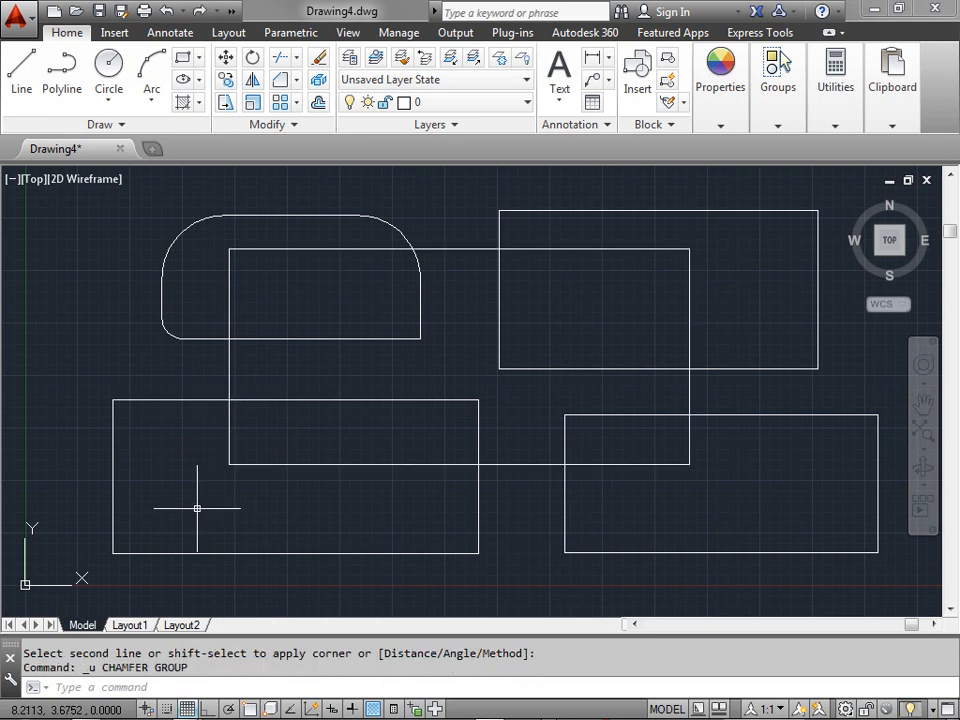
Step: Try to chamfer the top-right corner of the upper-right rectangle with distances 2 and 9
click(281, 81)
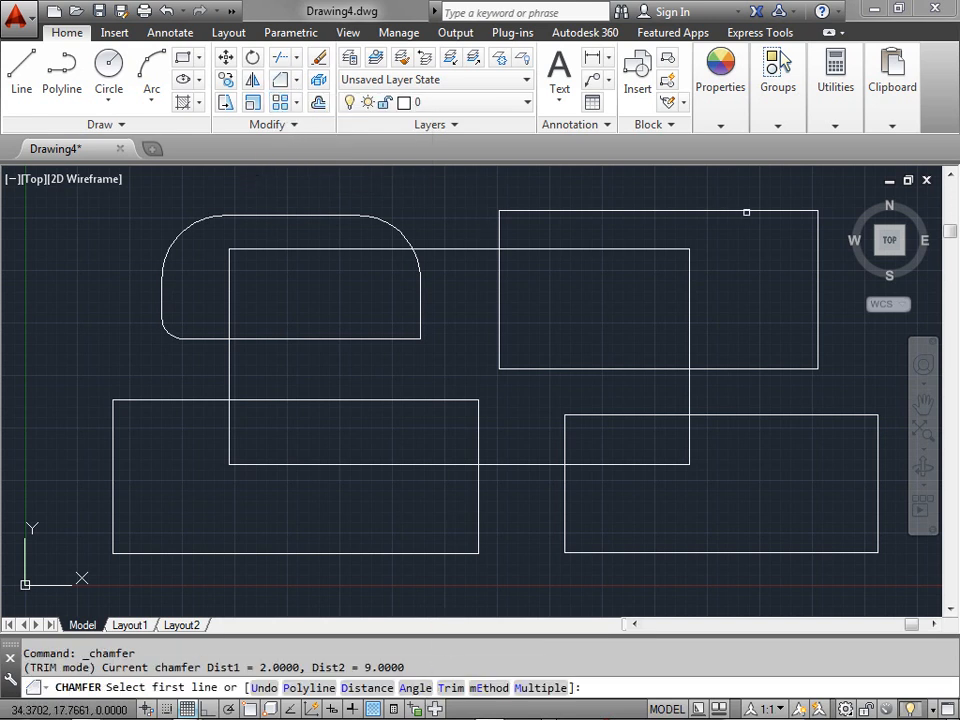
click(753, 210)
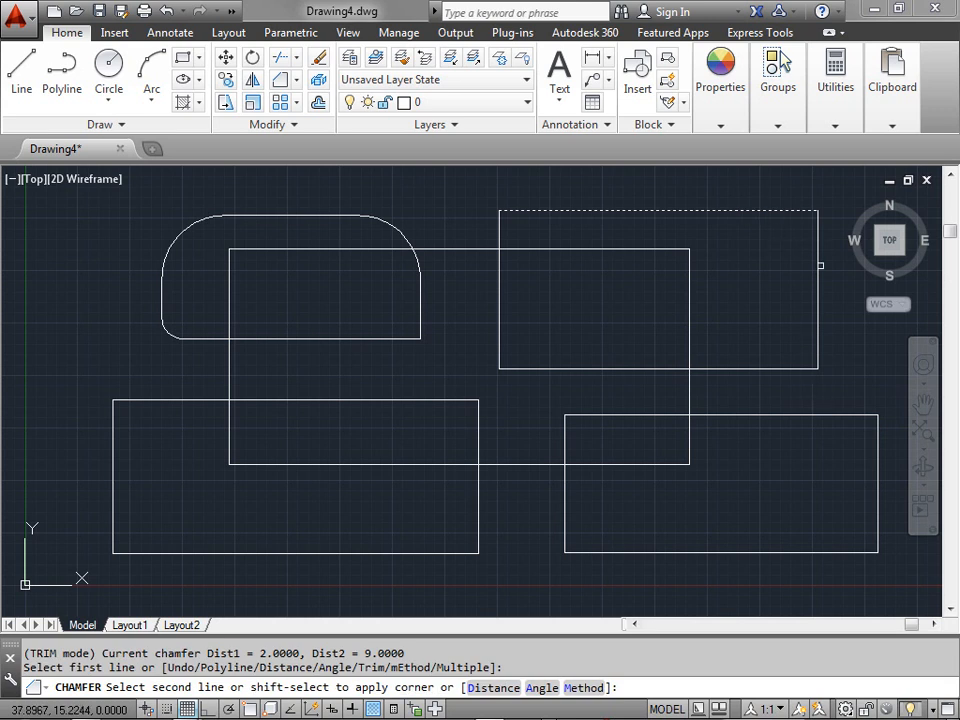
click(818, 266)
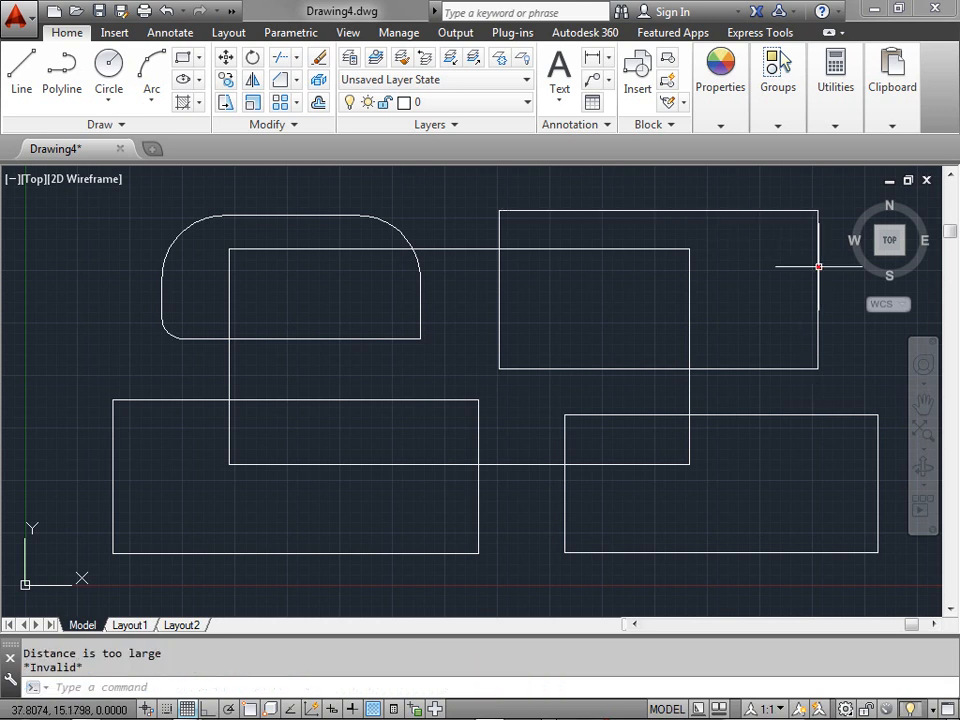
click(754, 210)
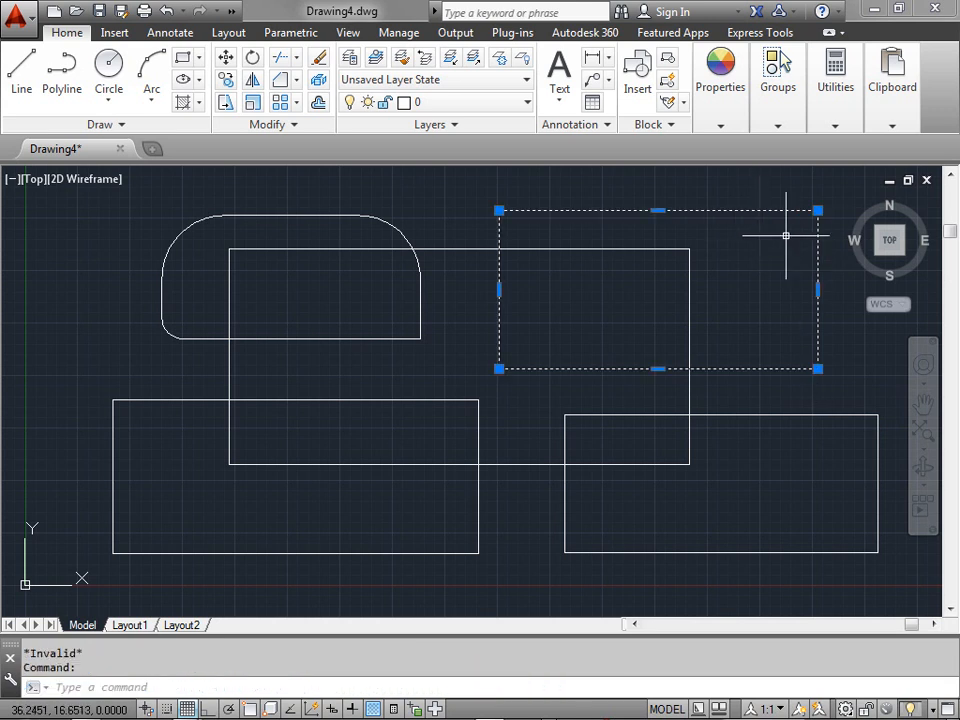
key(Escape)
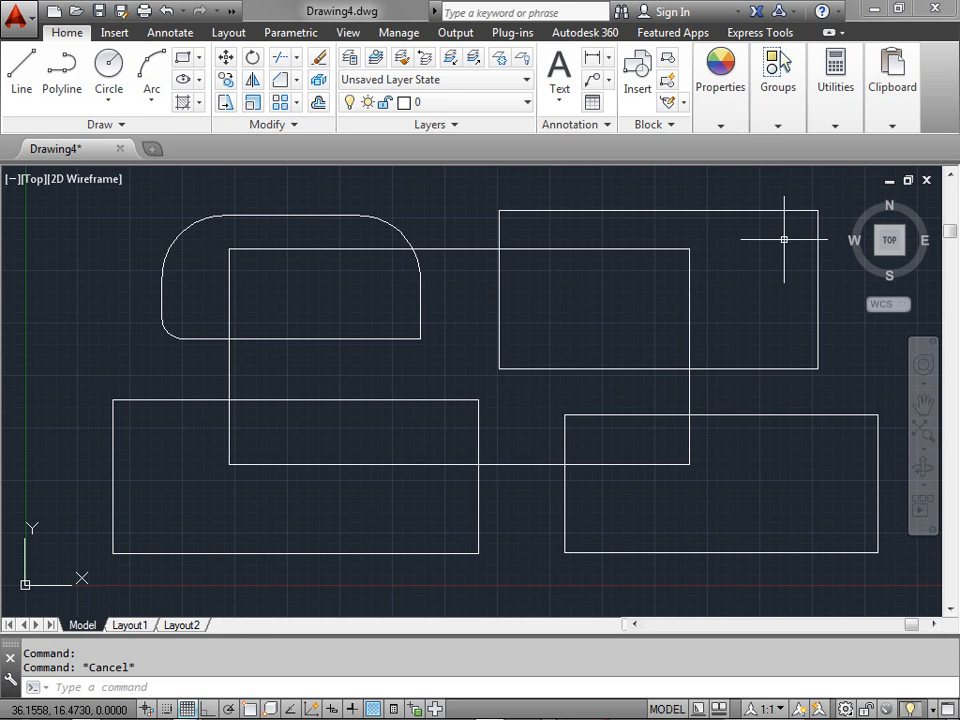
Step: Chamfer the central rectangle's top-left corner with distance 1 on the left side and 2 on the top edge
click(281, 88)
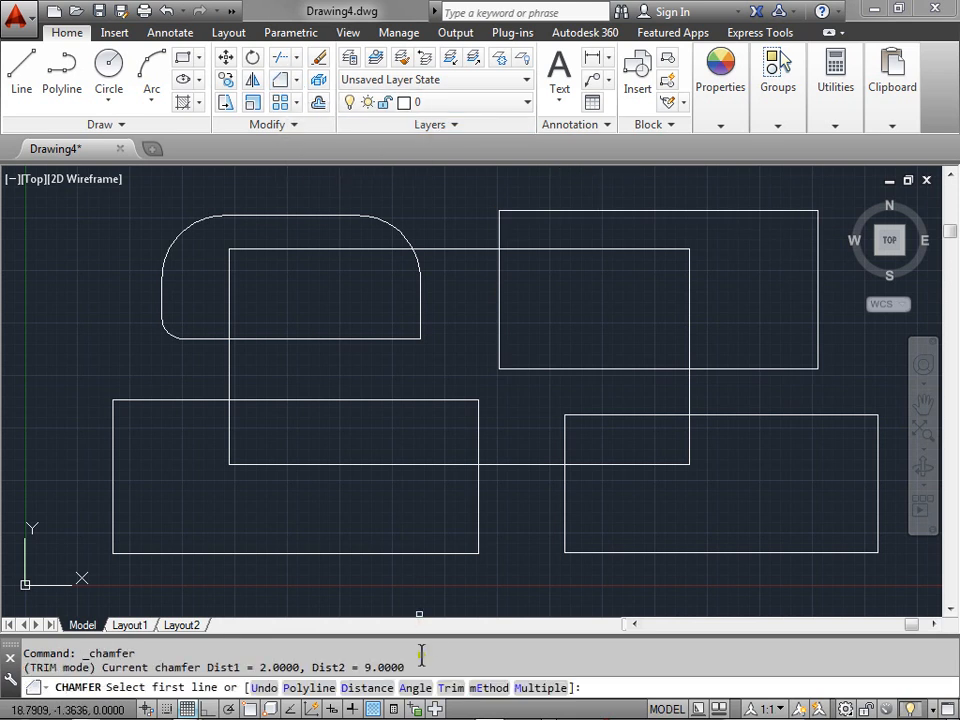
click(388, 692)
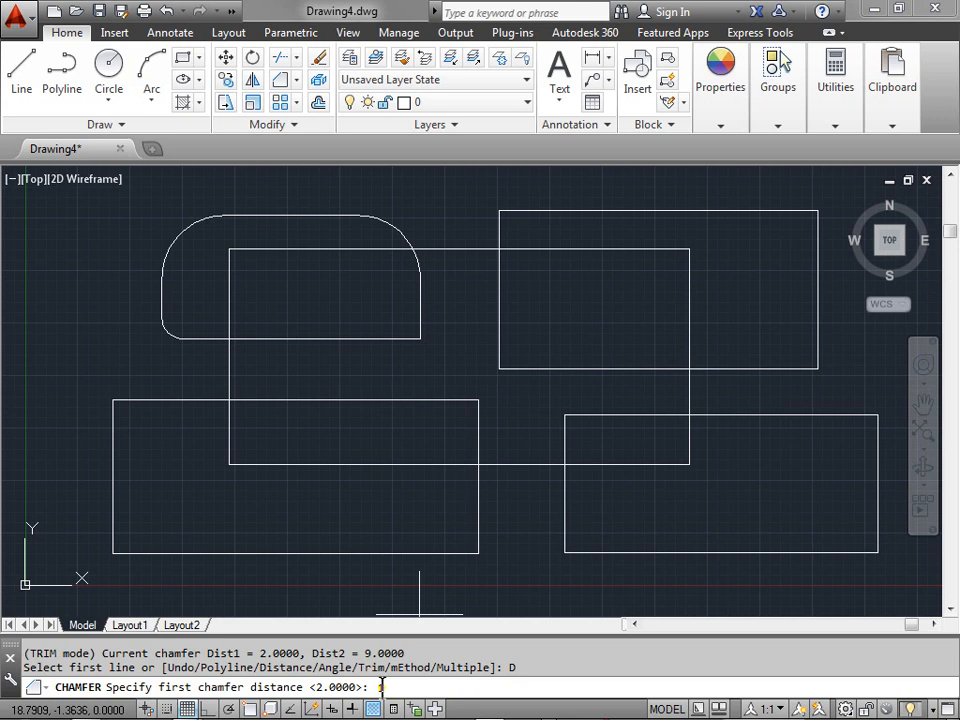
text(1)
key(Return)
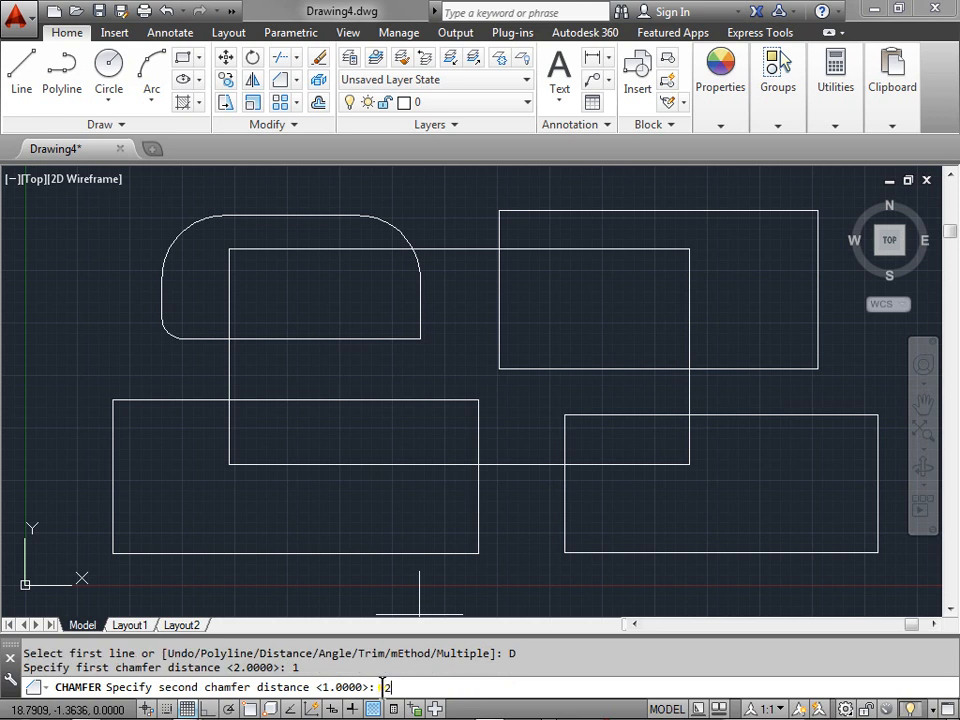
text(2)
key(Return)
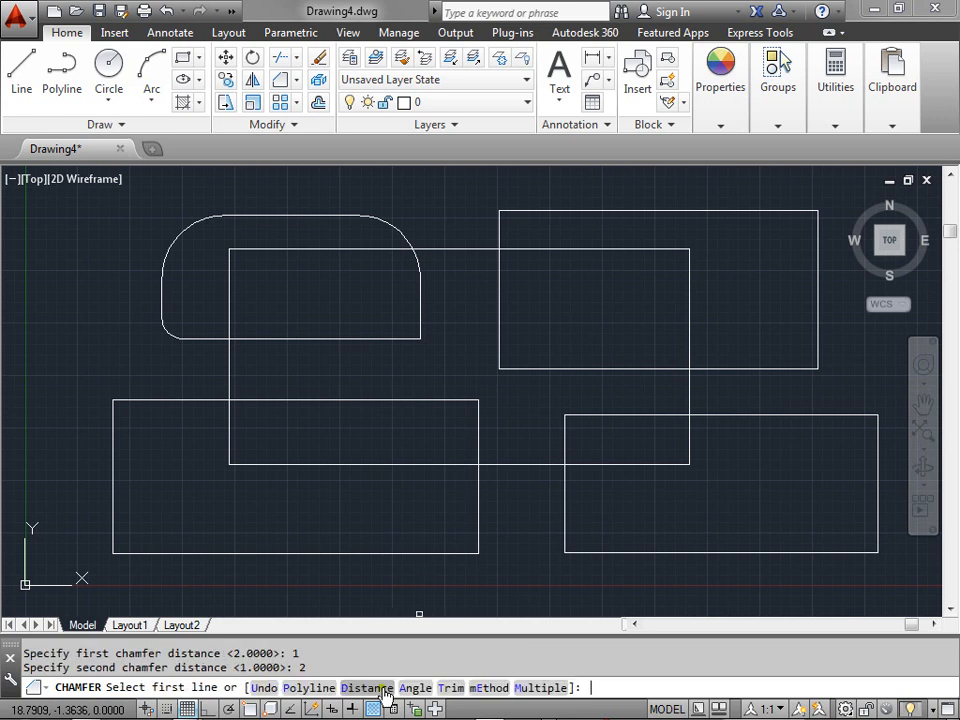
click(230, 299)
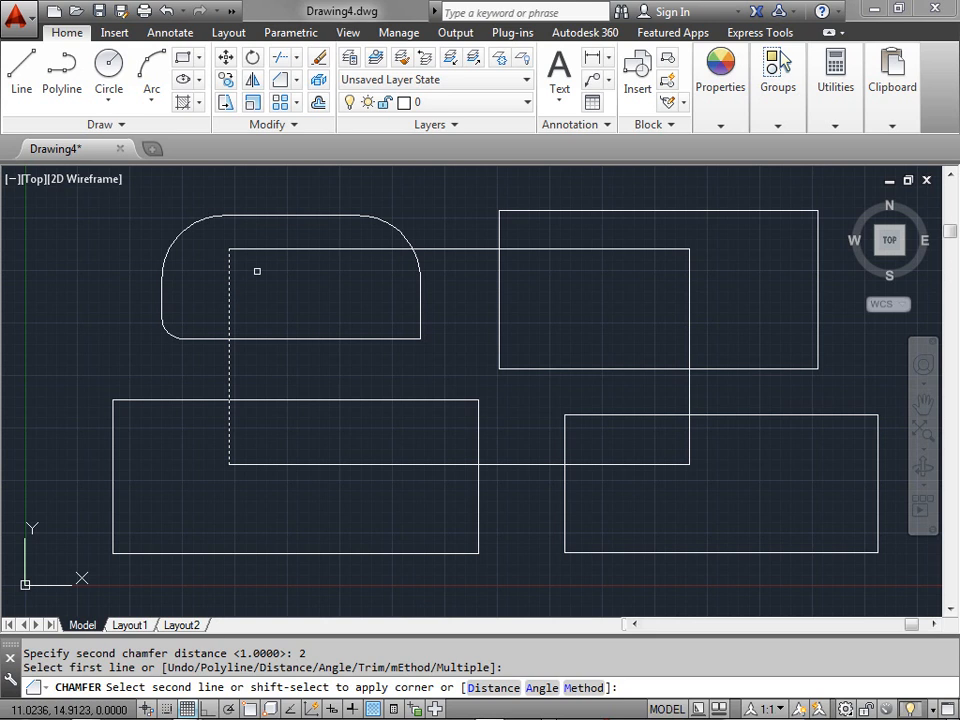
click(291, 252)
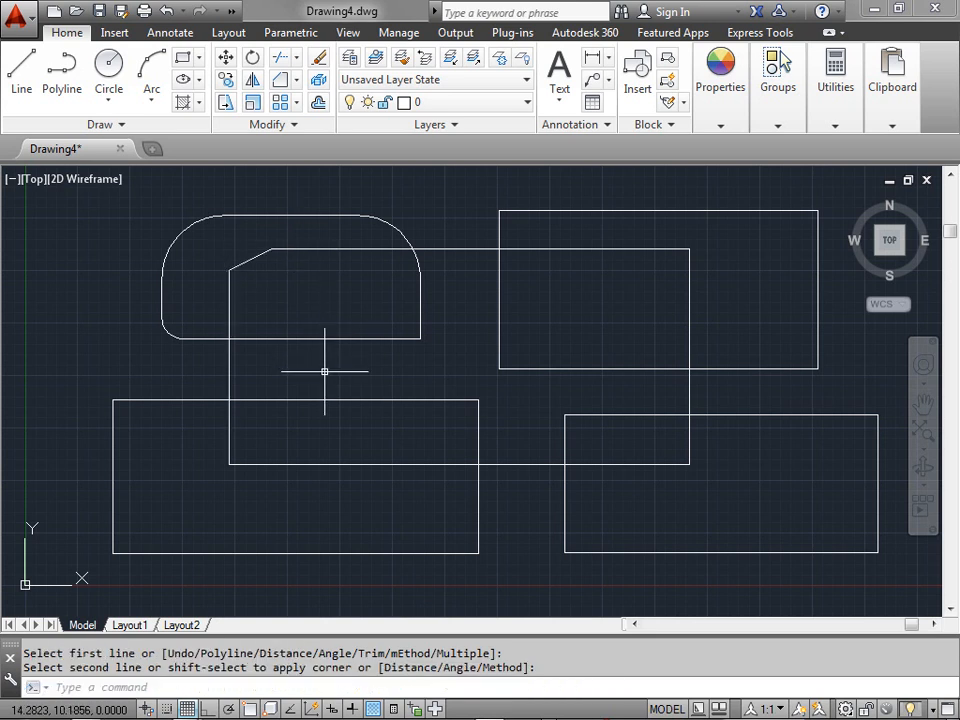
Step: Chamfer the central rectangle's other three corners clockwise with distances 1 and 2, the first distance on the edge leading into each corner
key(Return)
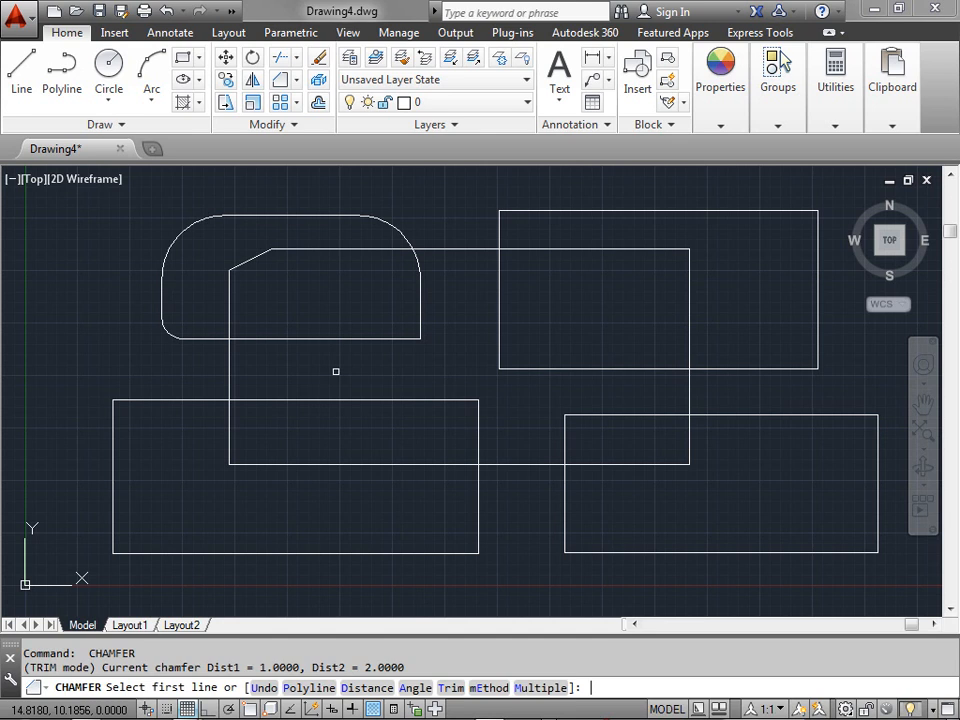
click(654, 251)
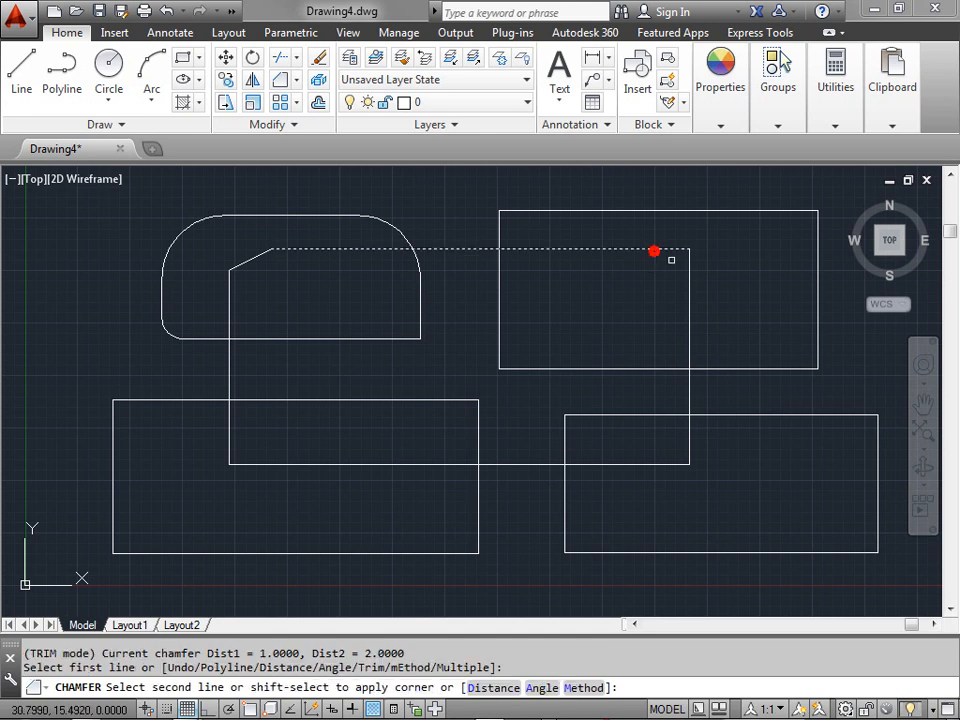
click(690, 306)
key(Return)
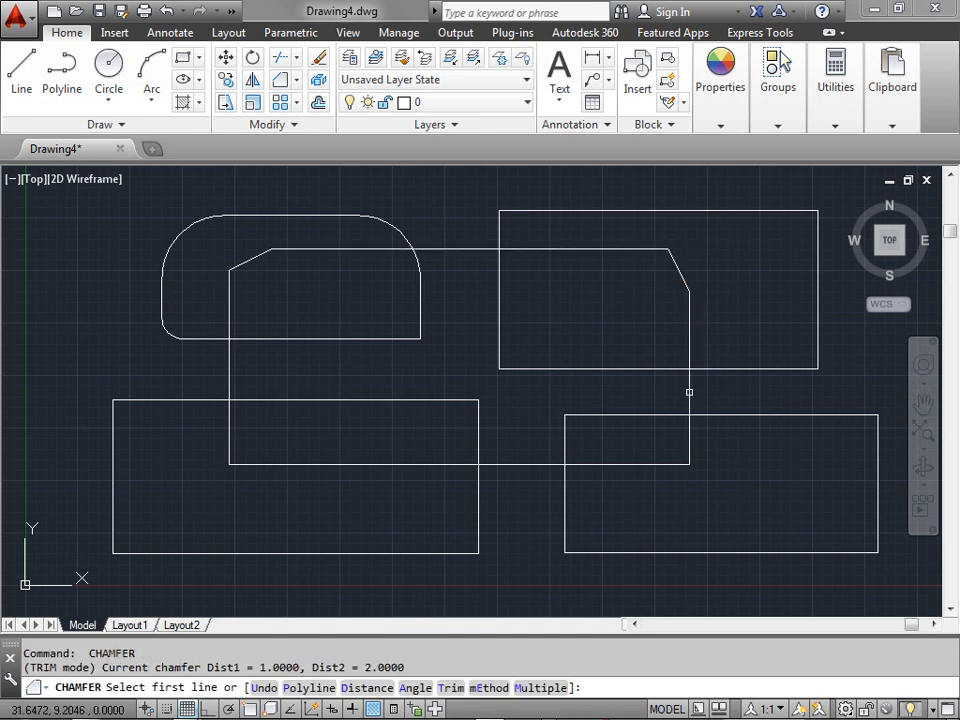
click(689, 393)
click(640, 464)
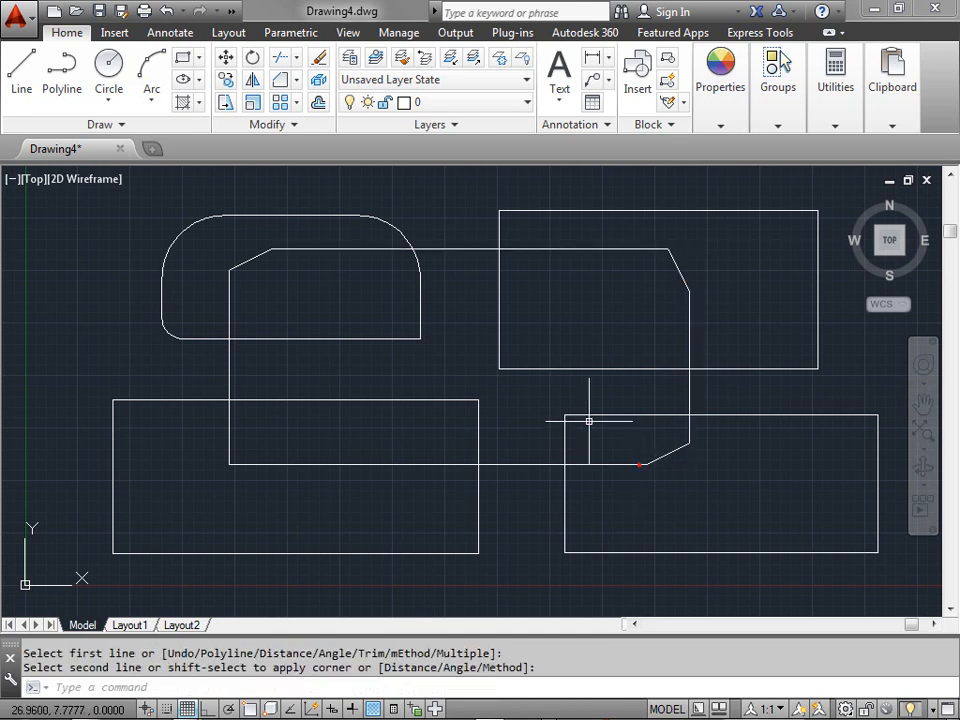
key(Return)
click(253, 463)
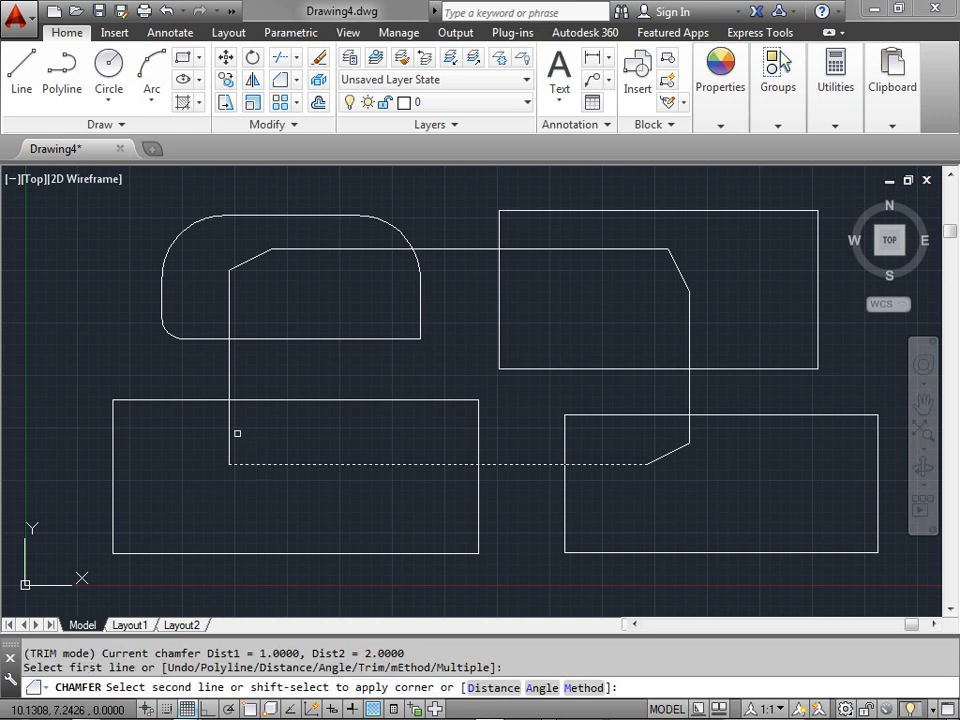
click(231, 427)
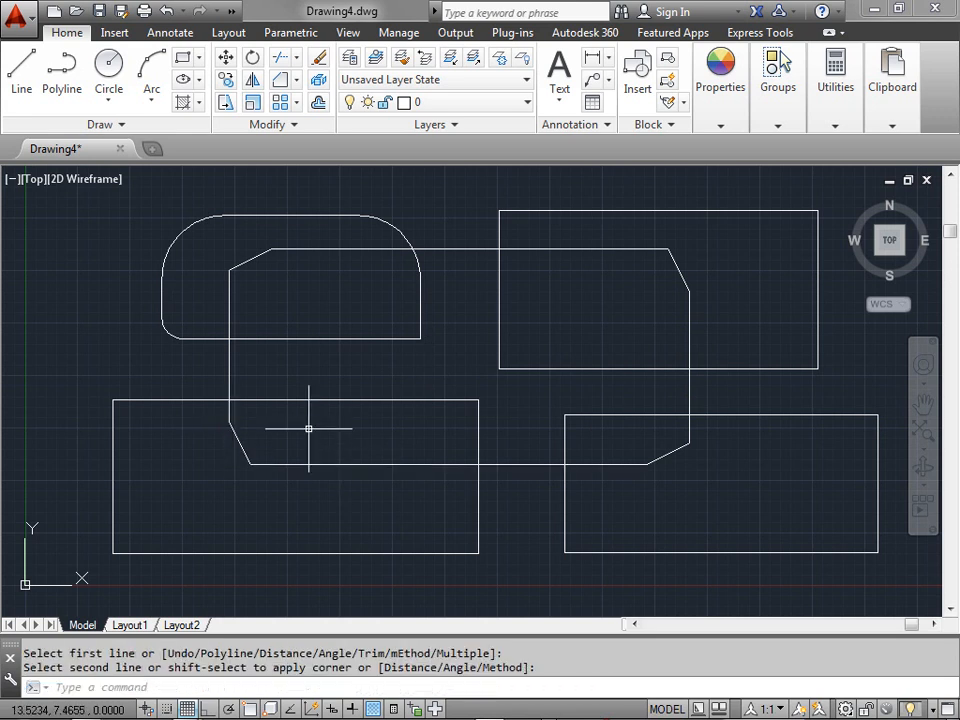